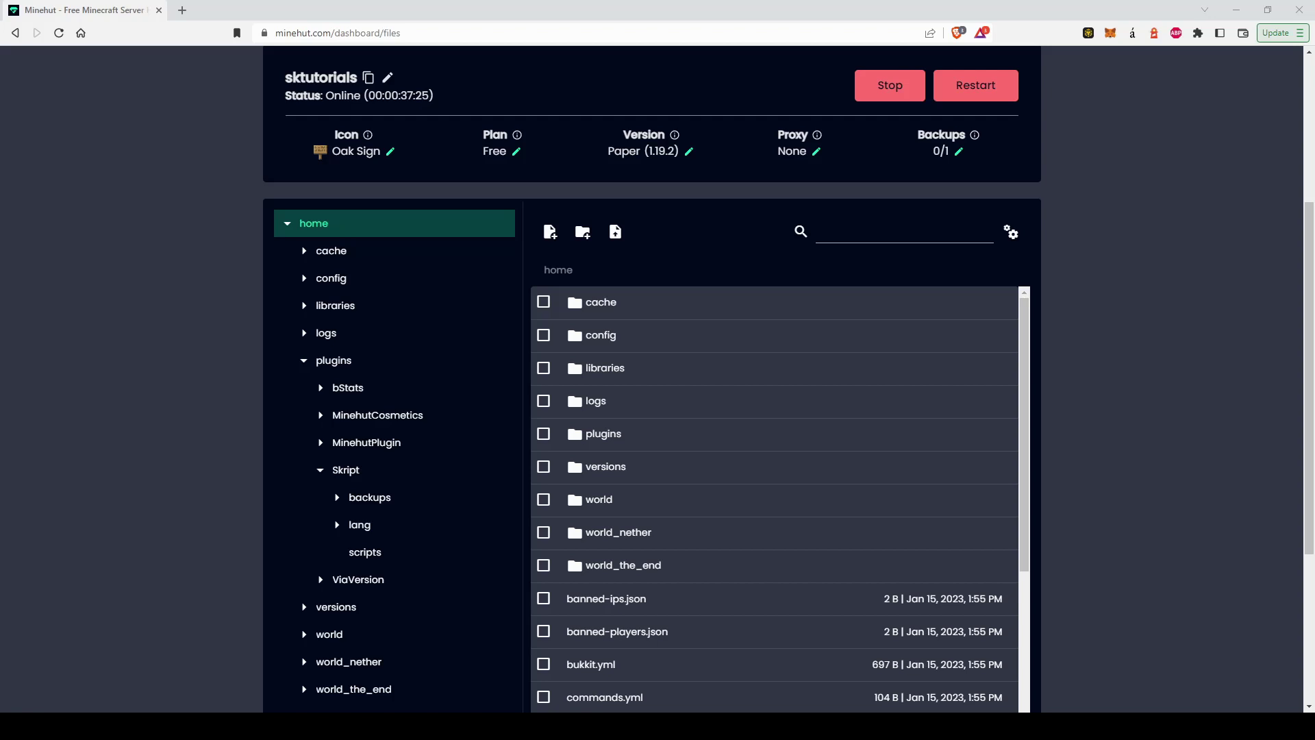
Step: Open google.co.uk in a new tab and search for 'minecraft skript github'
left_click(182, 10)
type("google.co.uk")
key("Return")
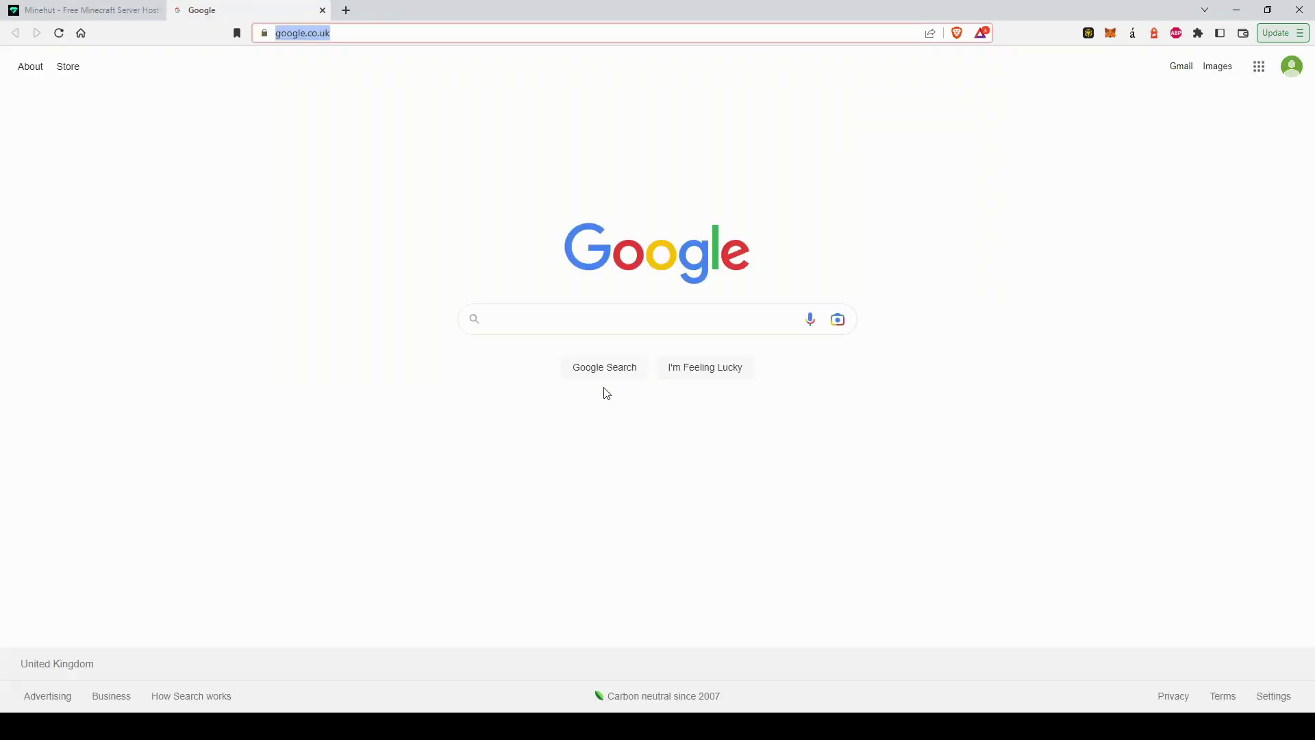
type("minecraft sk")
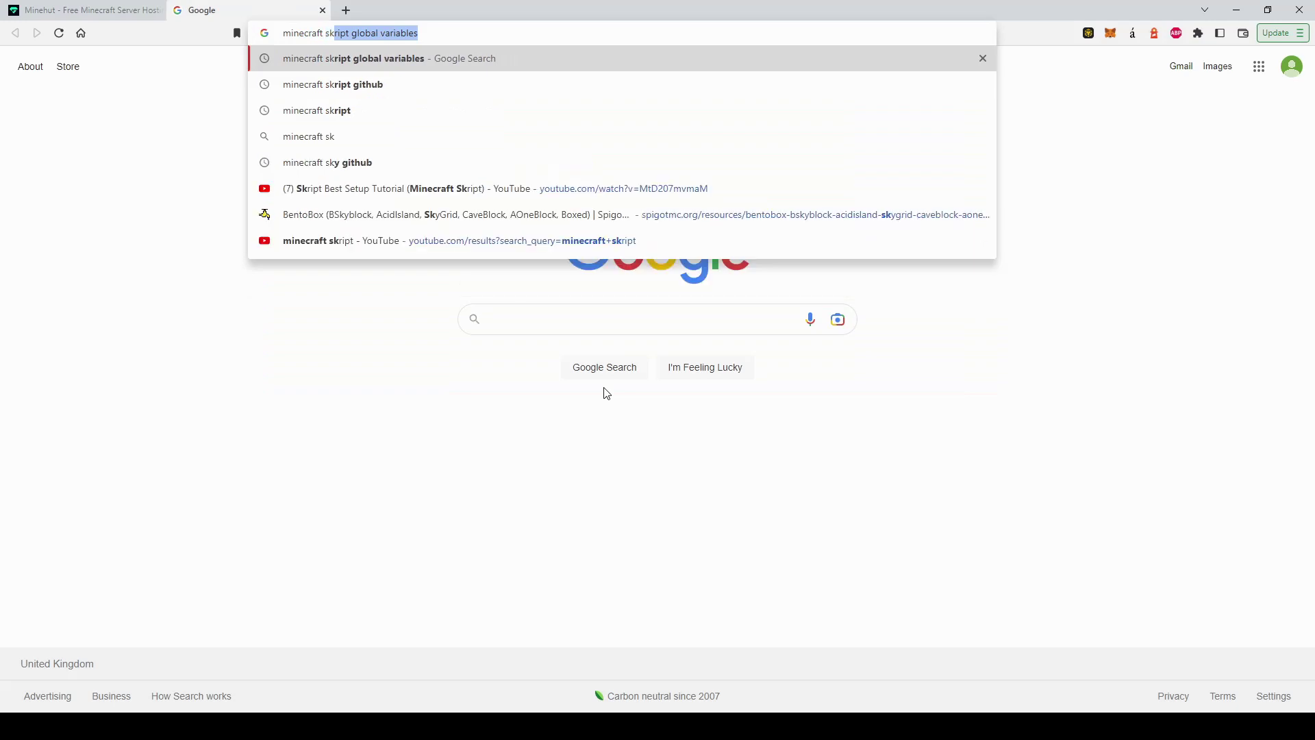
type("ript github")
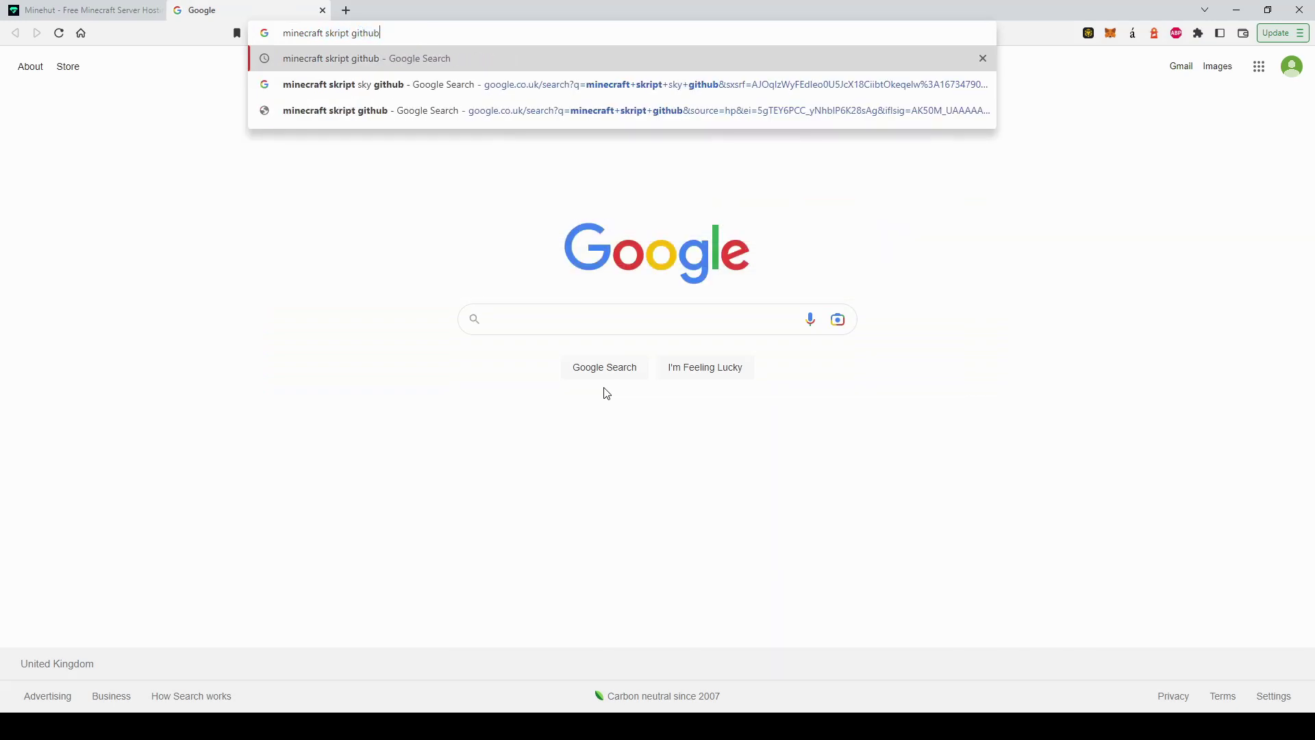
key("Return")
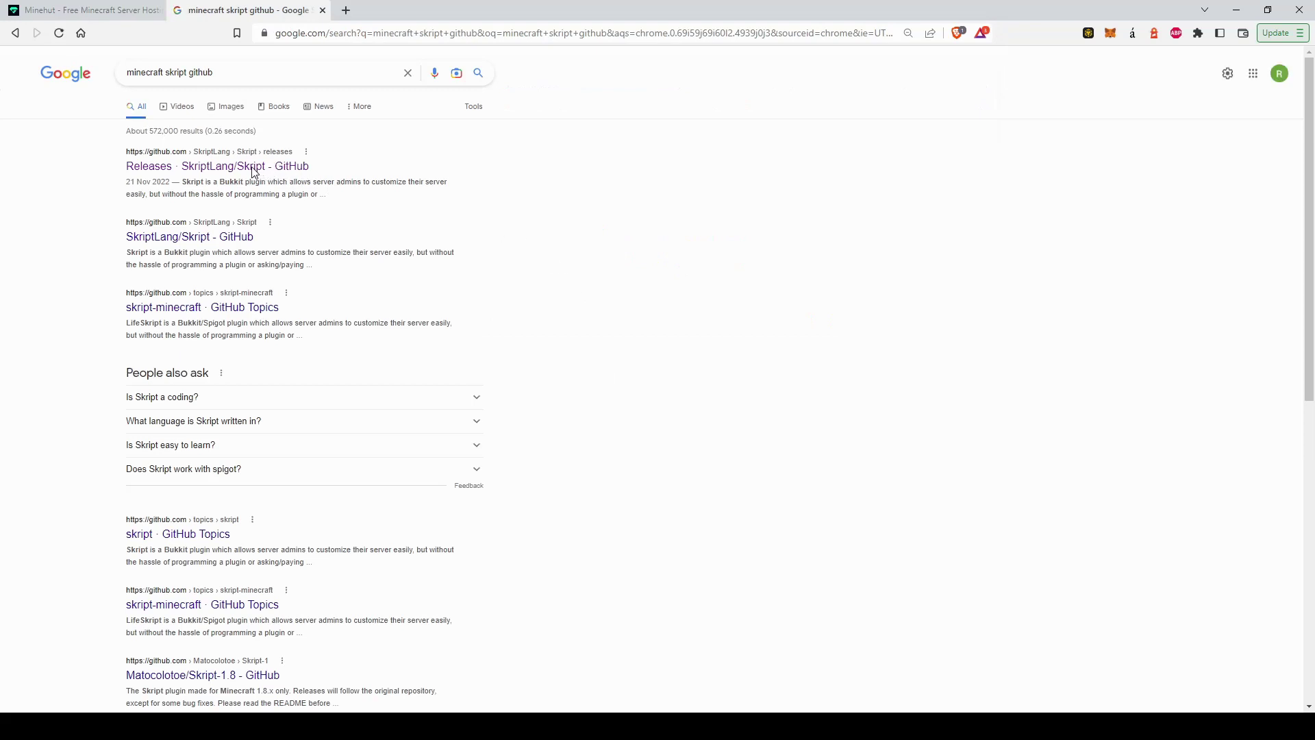
Step: Open the SkriptLang/Skript releases page and download Skript-2.6.4.jar from the 2.6.4 assets
left_click(254, 168)
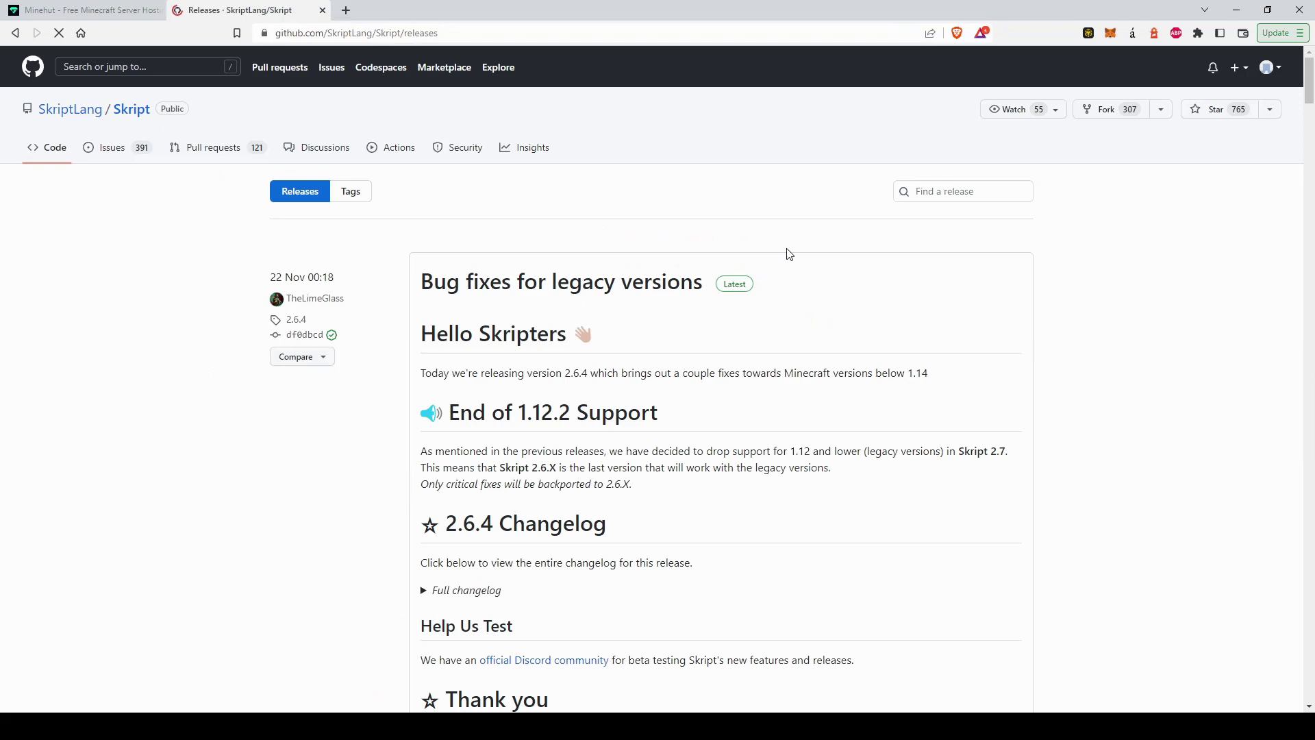
scroll(788, 253, "down", 2)
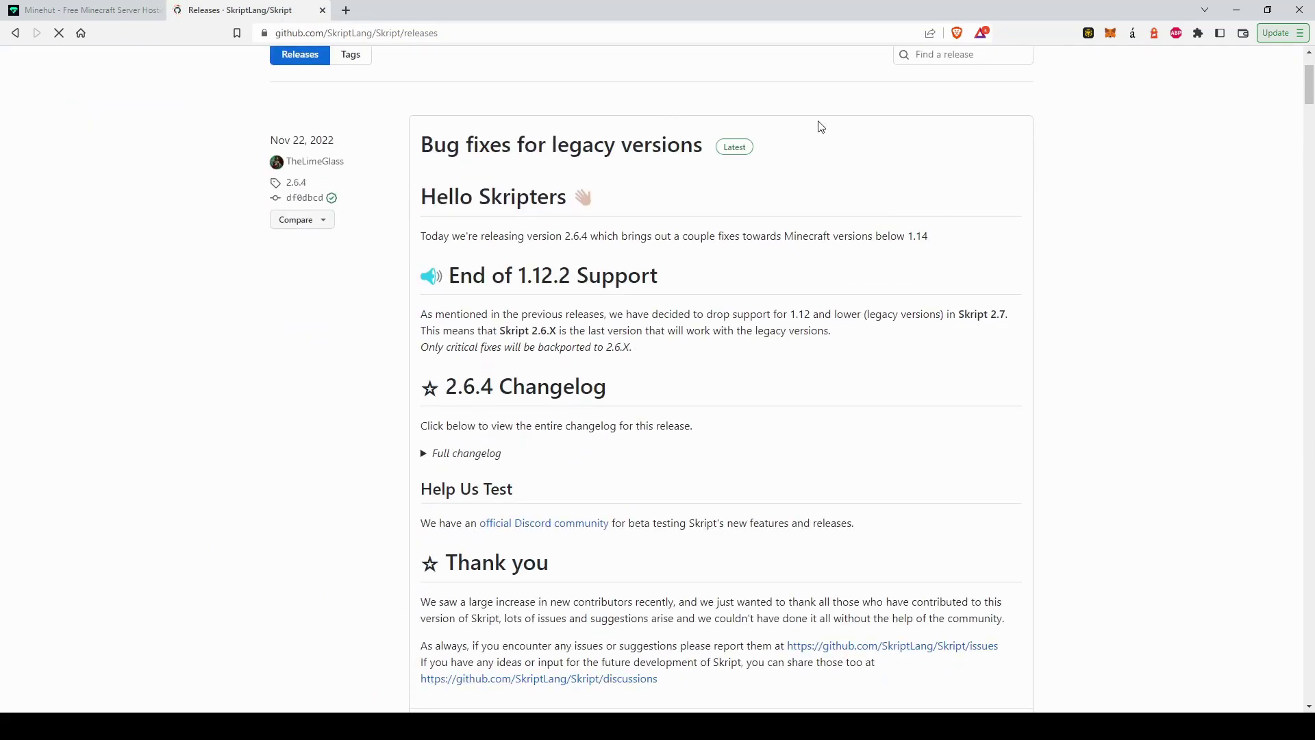
scroll(748, 154, "down", 2)
scroll(793, 255, "down", 2)
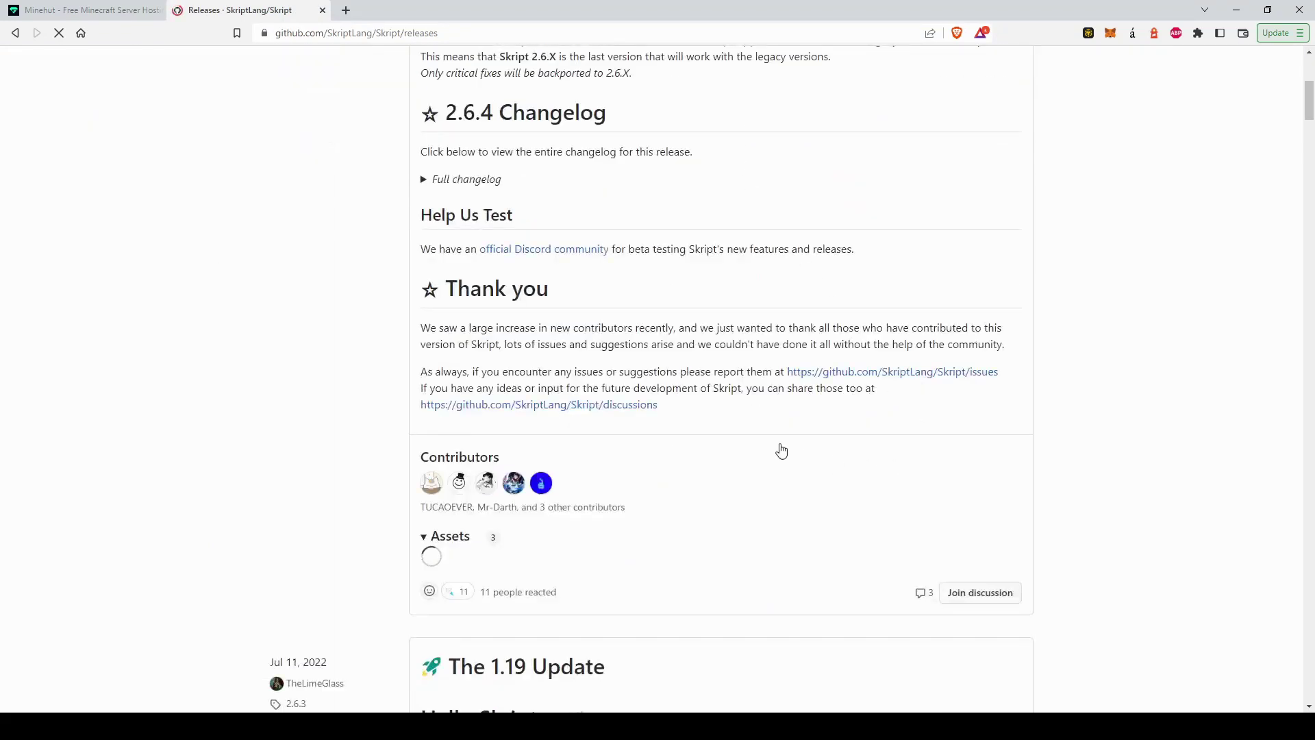
scroll(781, 449, "down", 2)
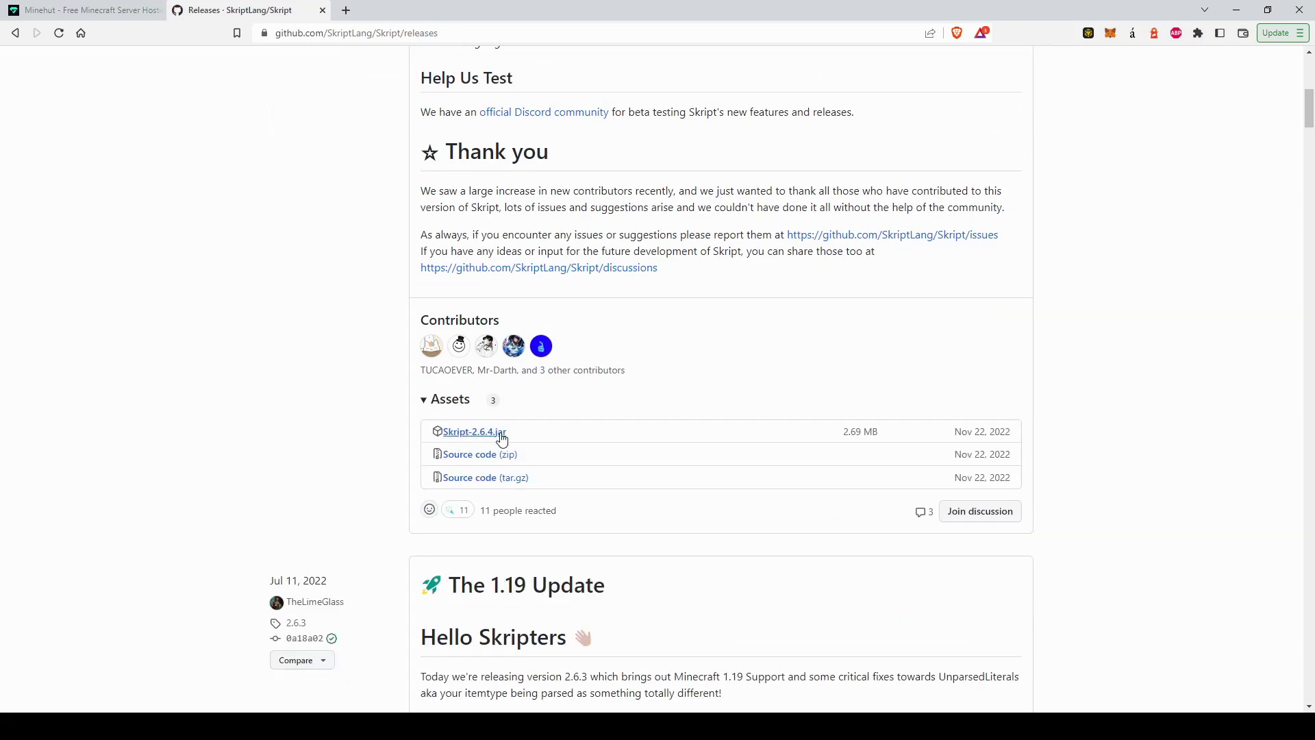
left_click(470, 439)
Step: Back in the Minehut file manager, go into plugins and then the Skript folder
left_click(89, 9)
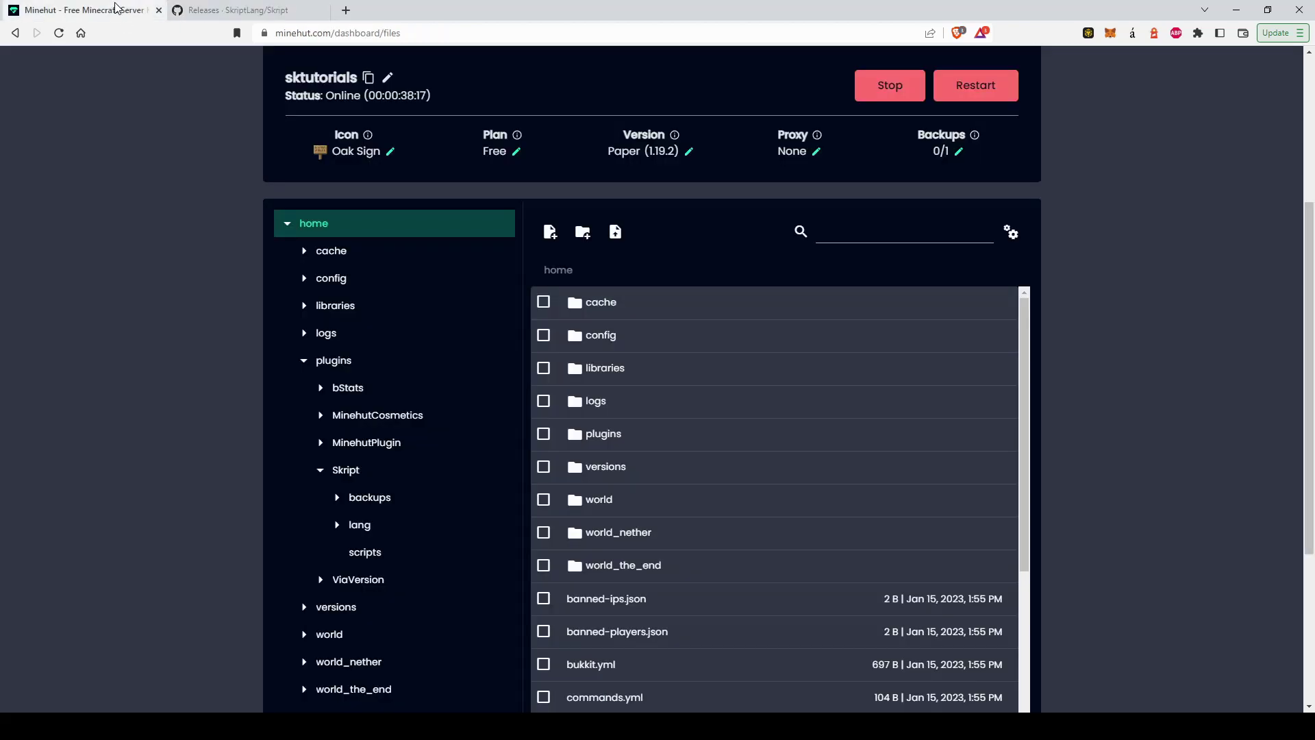
left_click(620, 438)
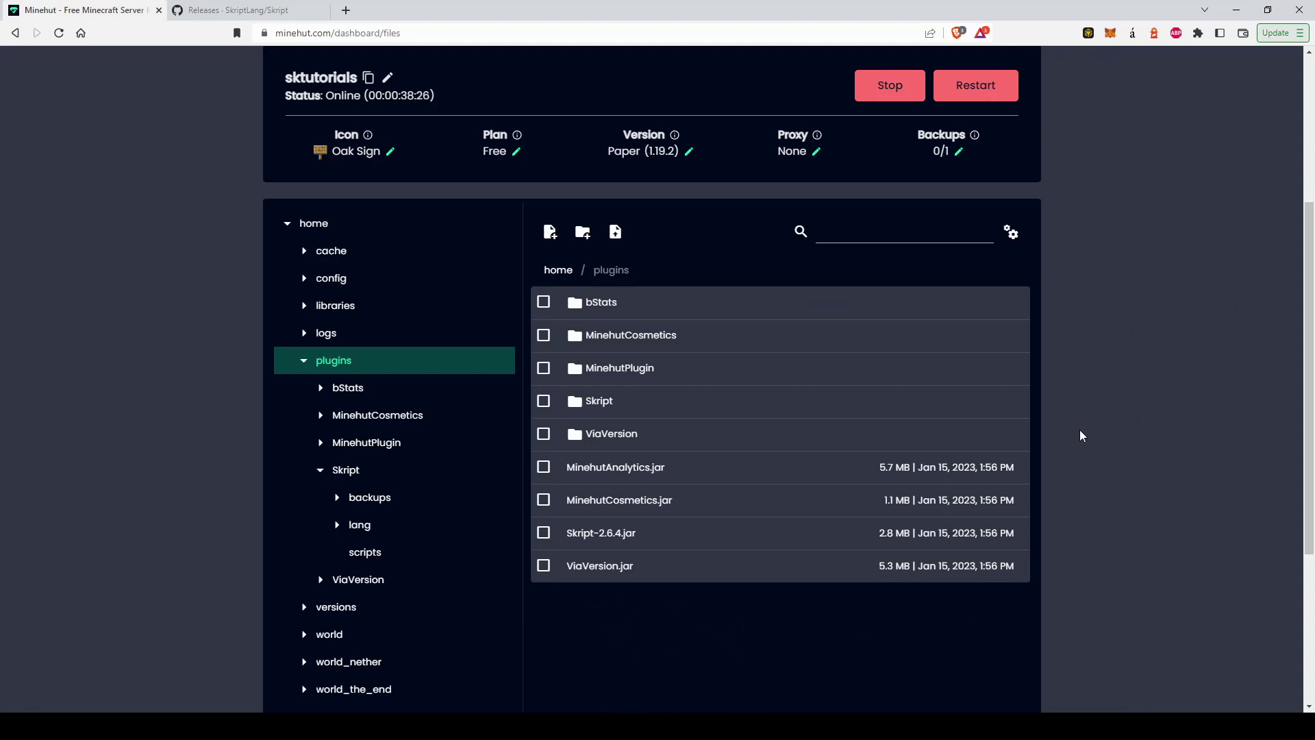
left_click(650, 406)
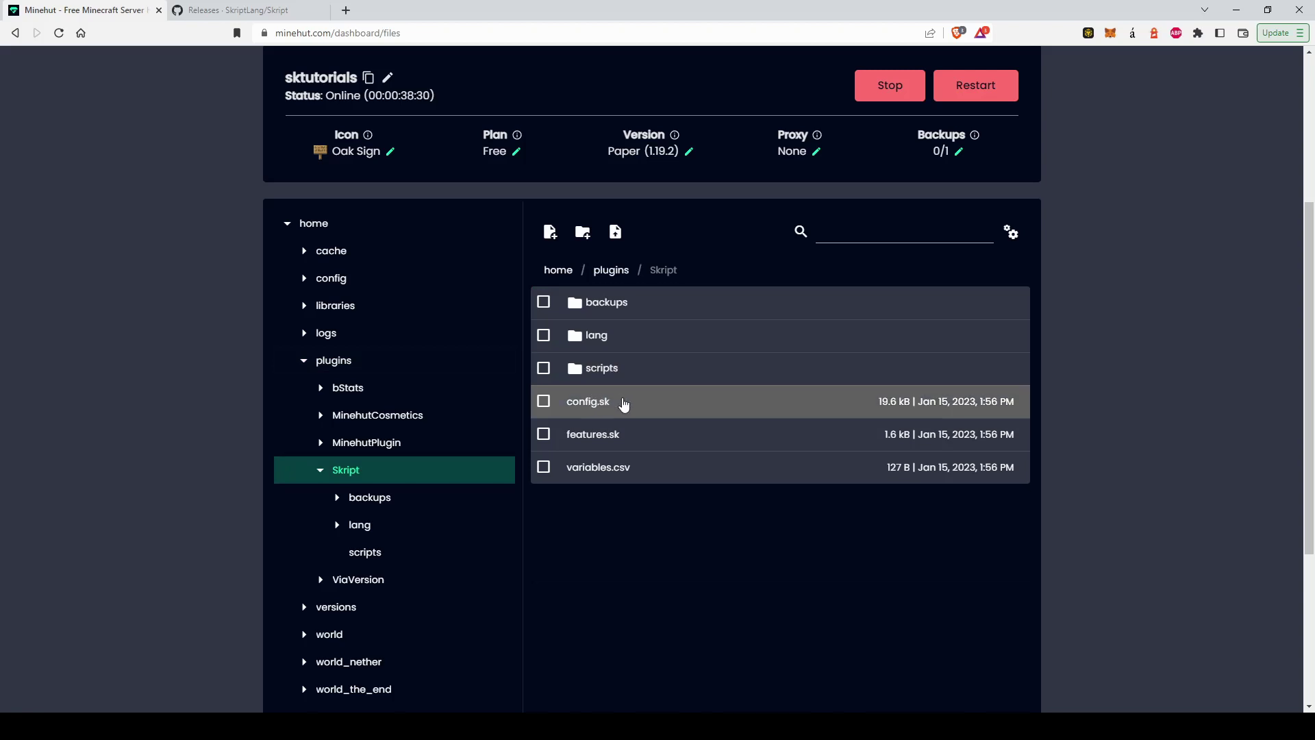
Step: Open config.sk in the editor and scroll through its settings
left_click(623, 403)
scroll(1114, 443, "down", 2)
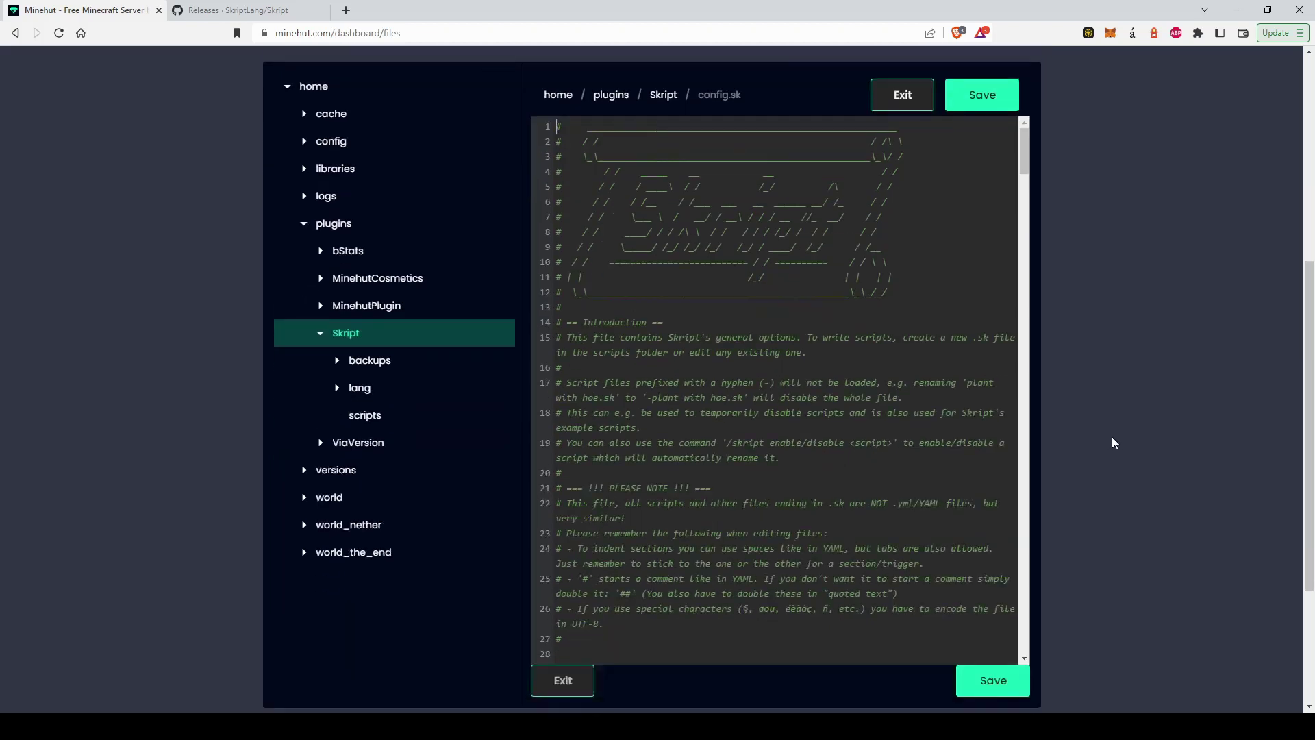
scroll(716, 443, "down", 6)
scroll(716, 442, "down", 6)
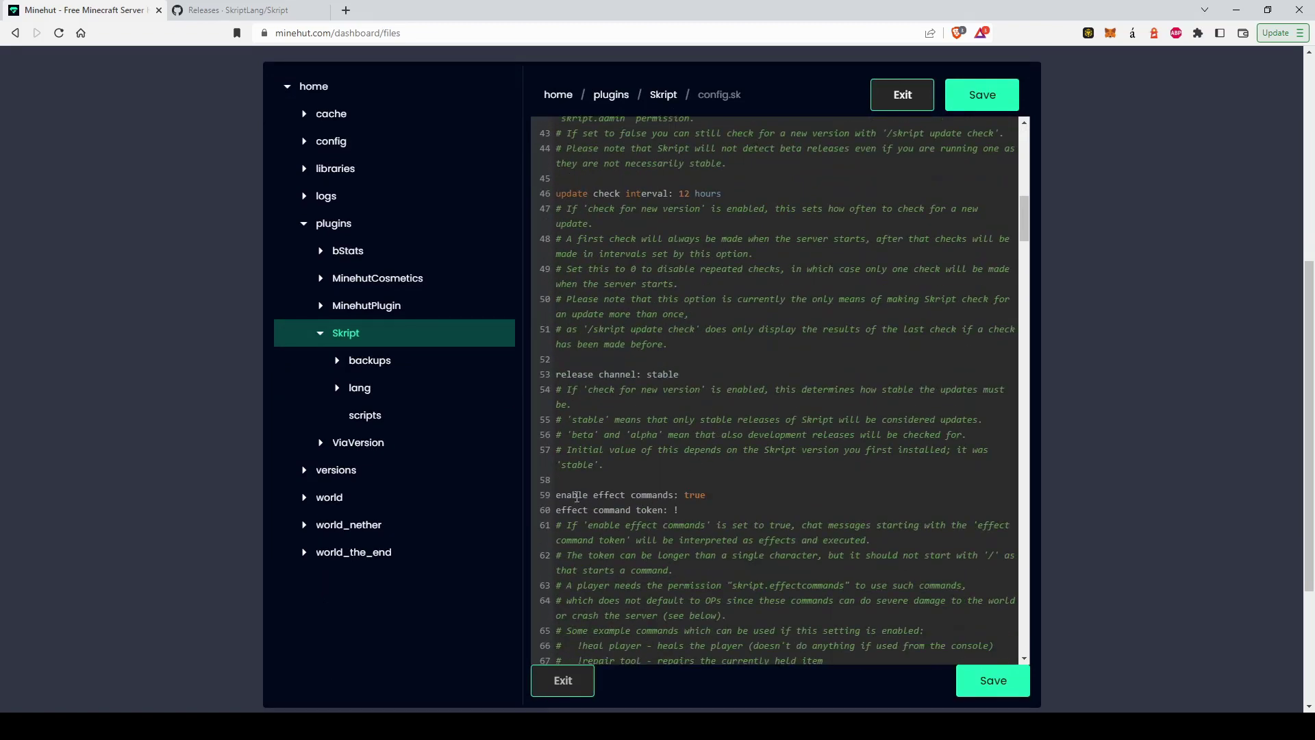
scroll(714, 475, "down", 6)
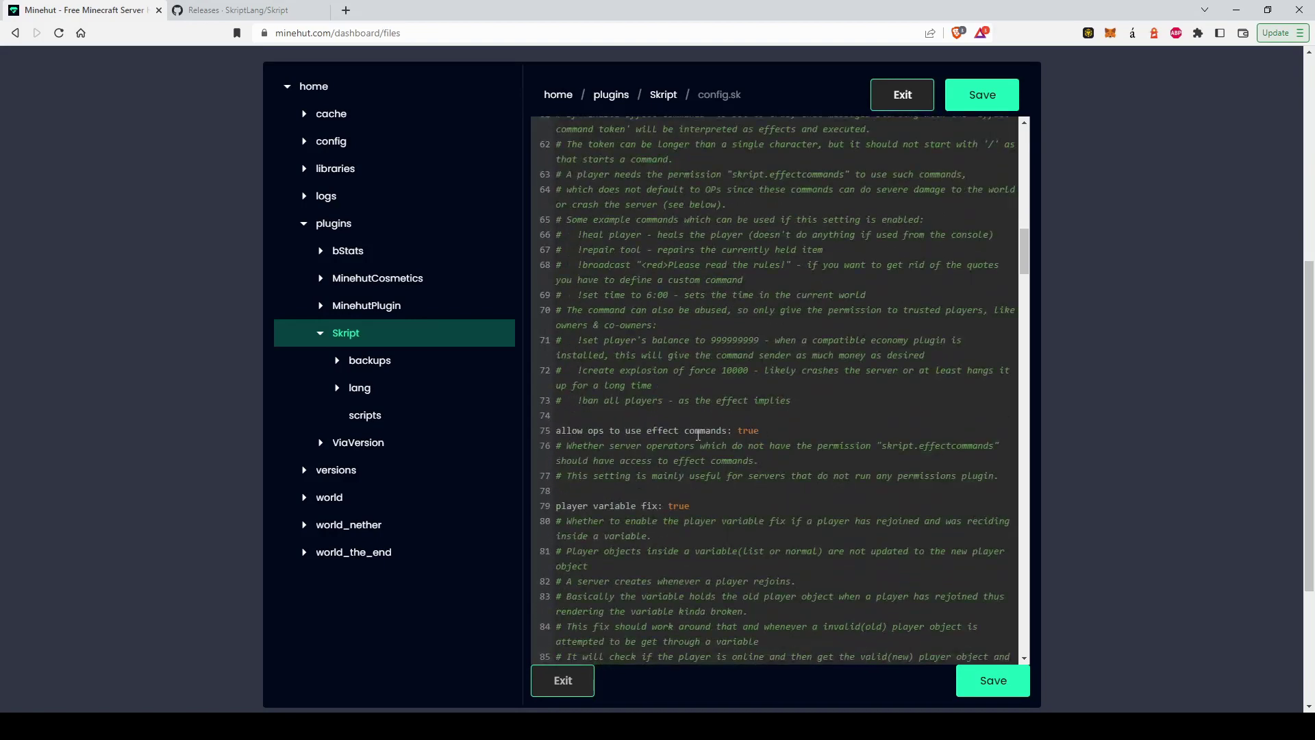
scroll(760, 376, "down", 16)
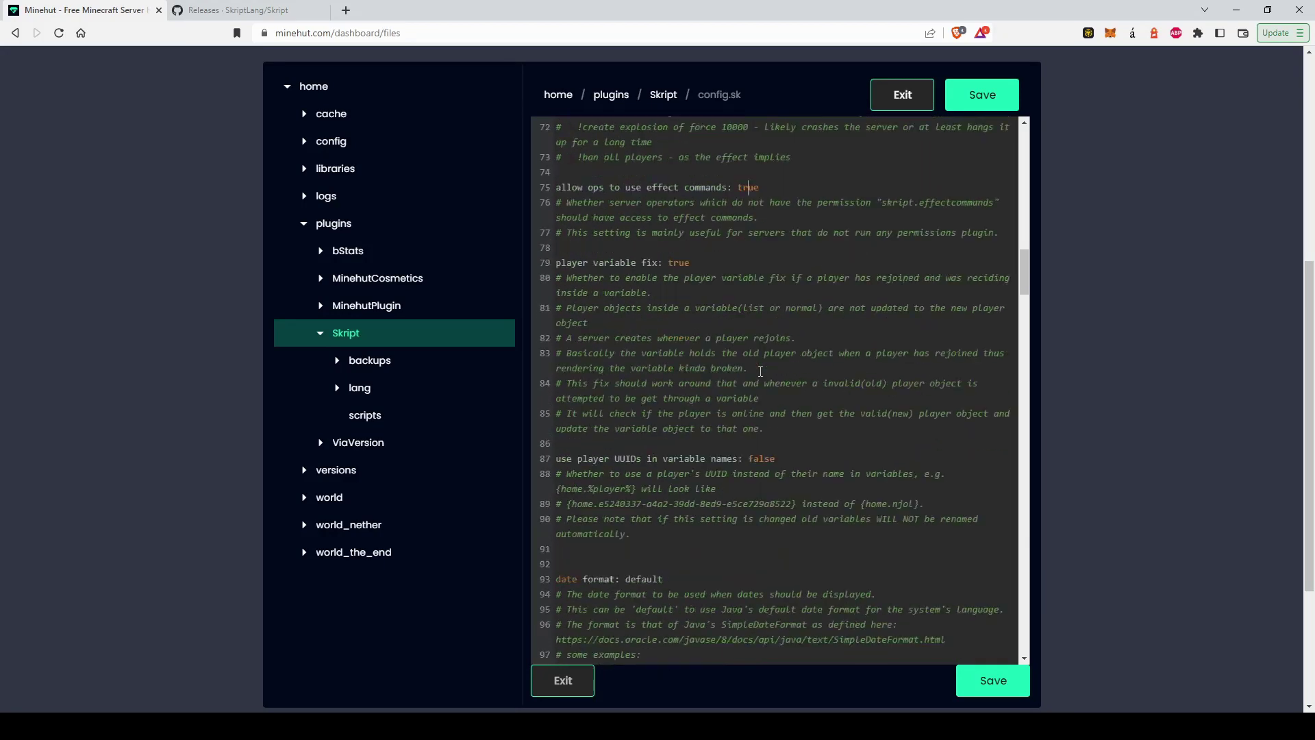
scroll(768, 328, "down", 20)
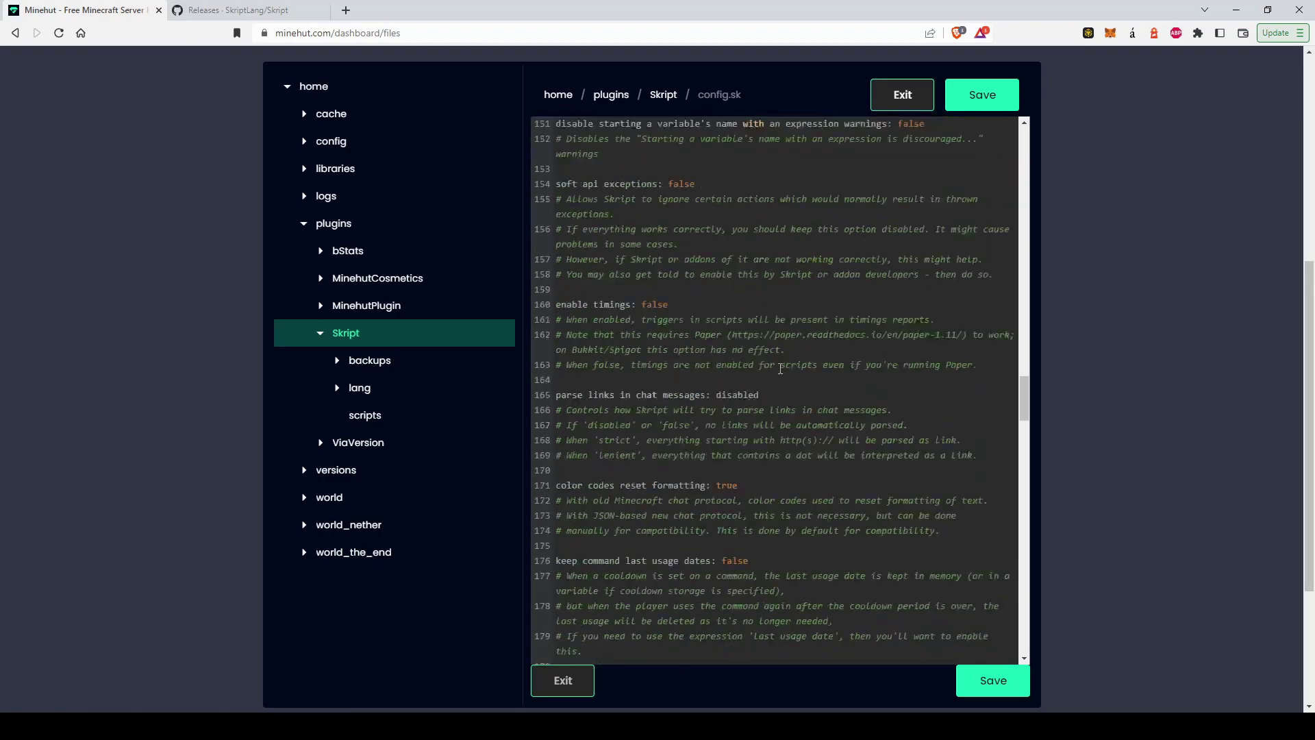
scroll(780, 361, "down", 12)
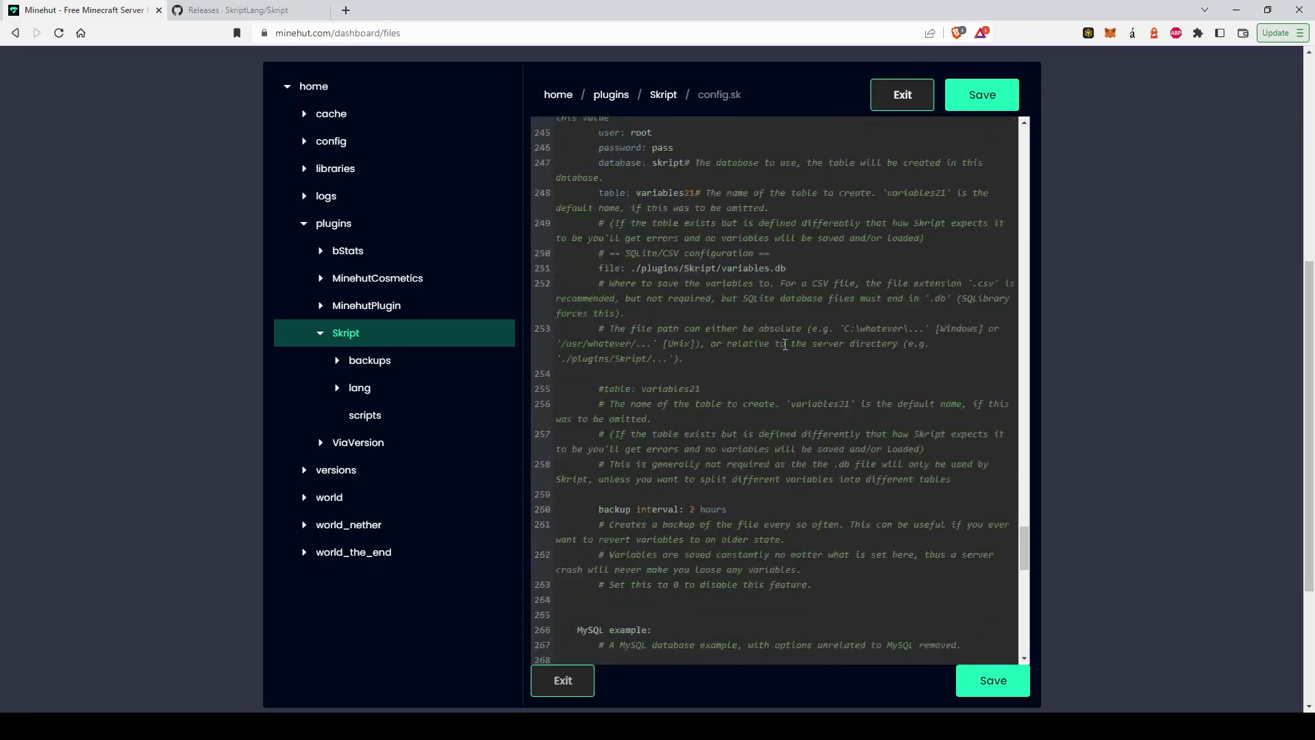
scroll(784, 345, "down", 8)
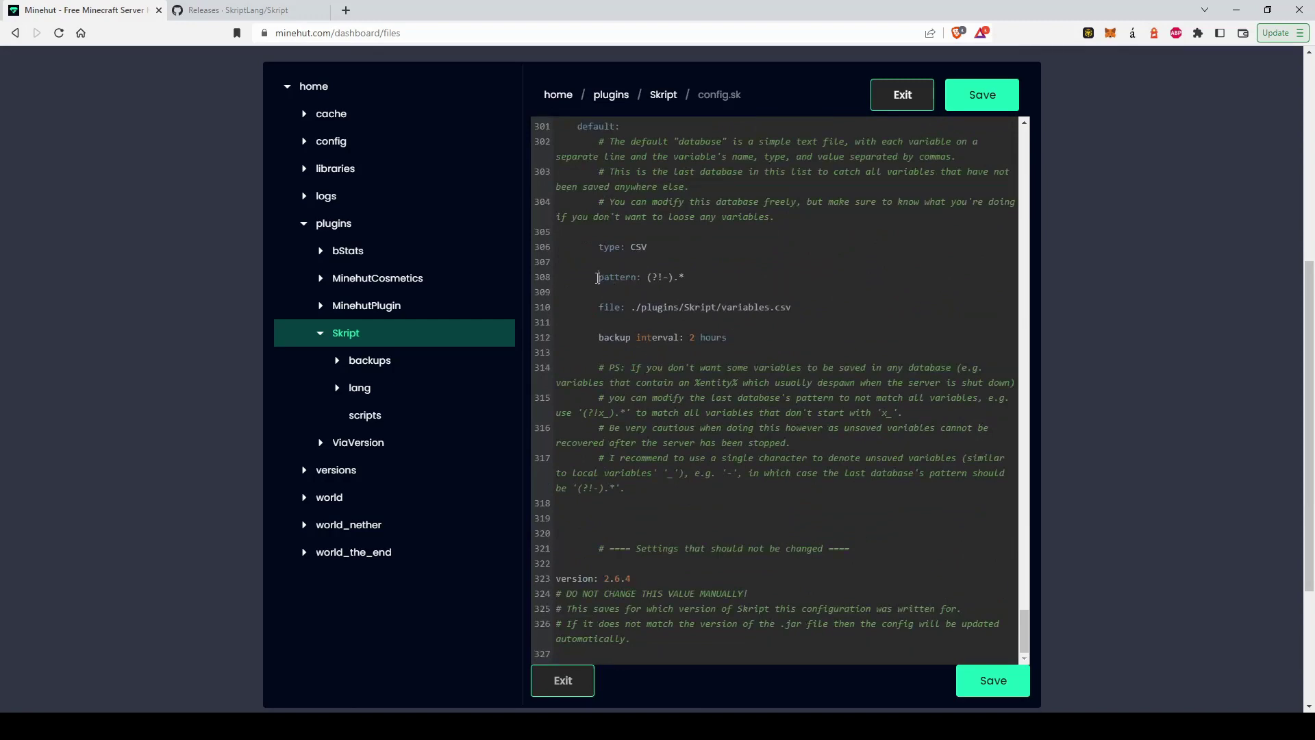
Step: Delete '(?!-)' from the variables pattern, undo to restore it, and save config.sk
left_click_drag(674, 276, 647, 277)
key("BackSpace")
key("ctrl+z")
left_click(668, 276)
scroll(1078, 264, "up", 2)
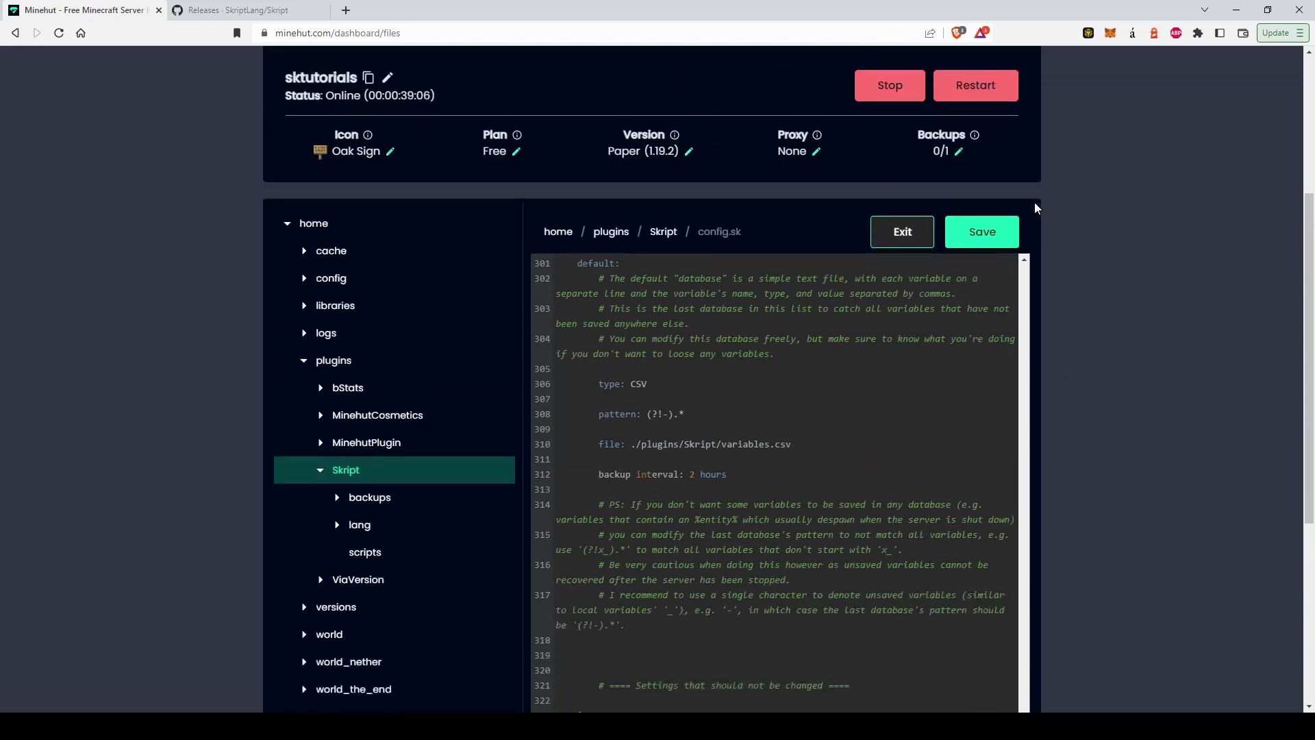
left_click(982, 230)
scroll(1050, 235, "up", 2)
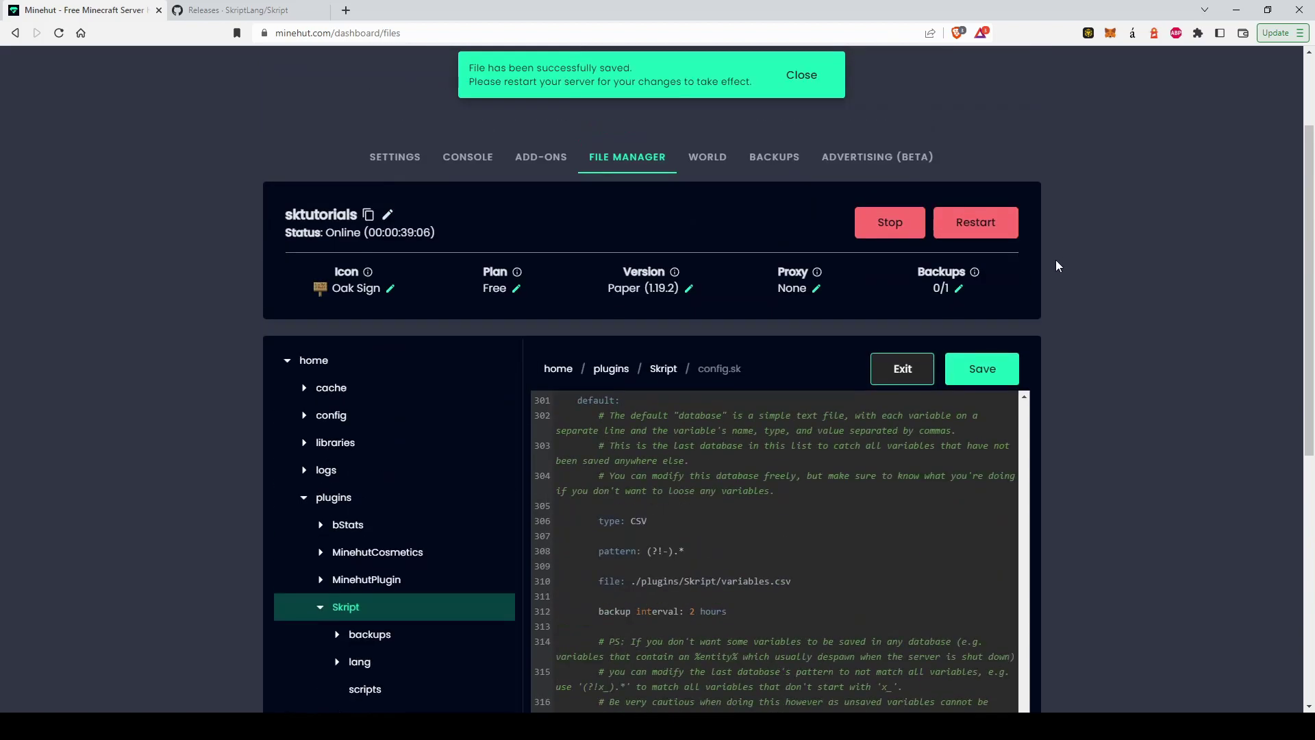
Step: Run 'sk reload config' in the Live Console to reload Skript's main configuration
left_click(464, 159)
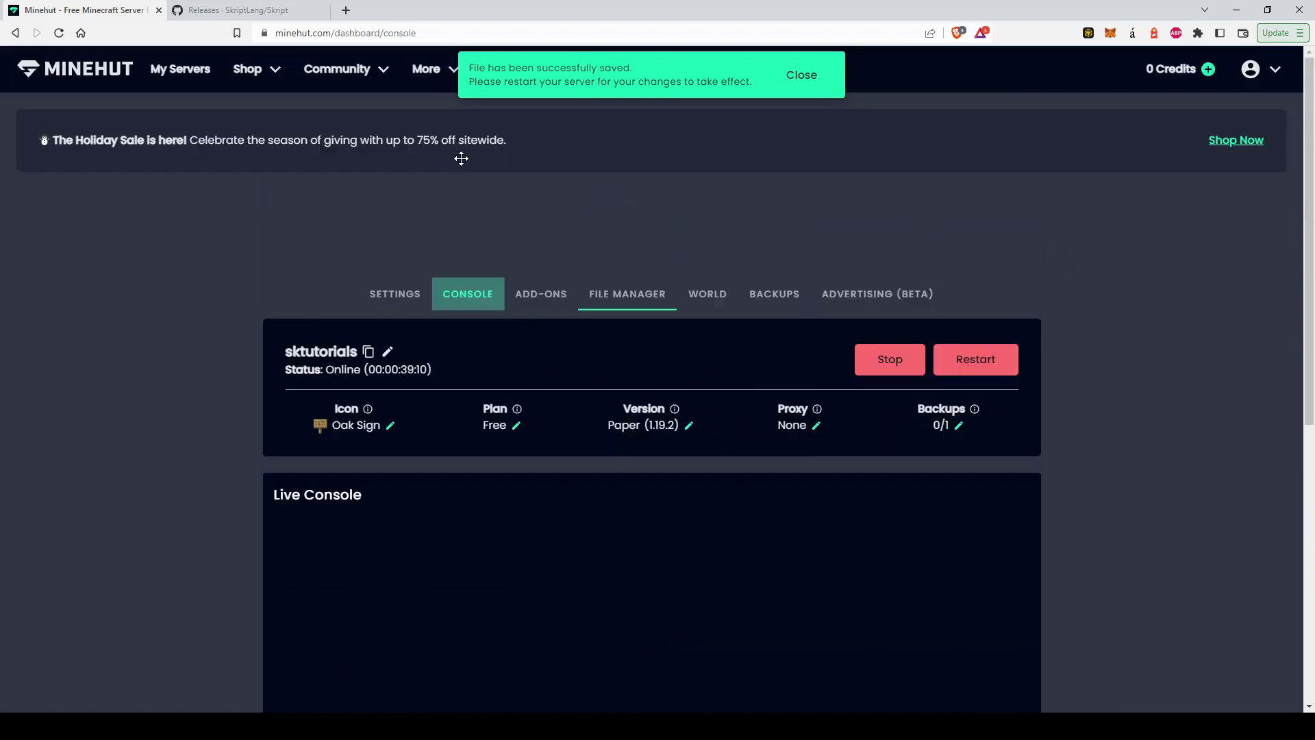
scroll(225, 312, "down", 4)
left_click(422, 674)
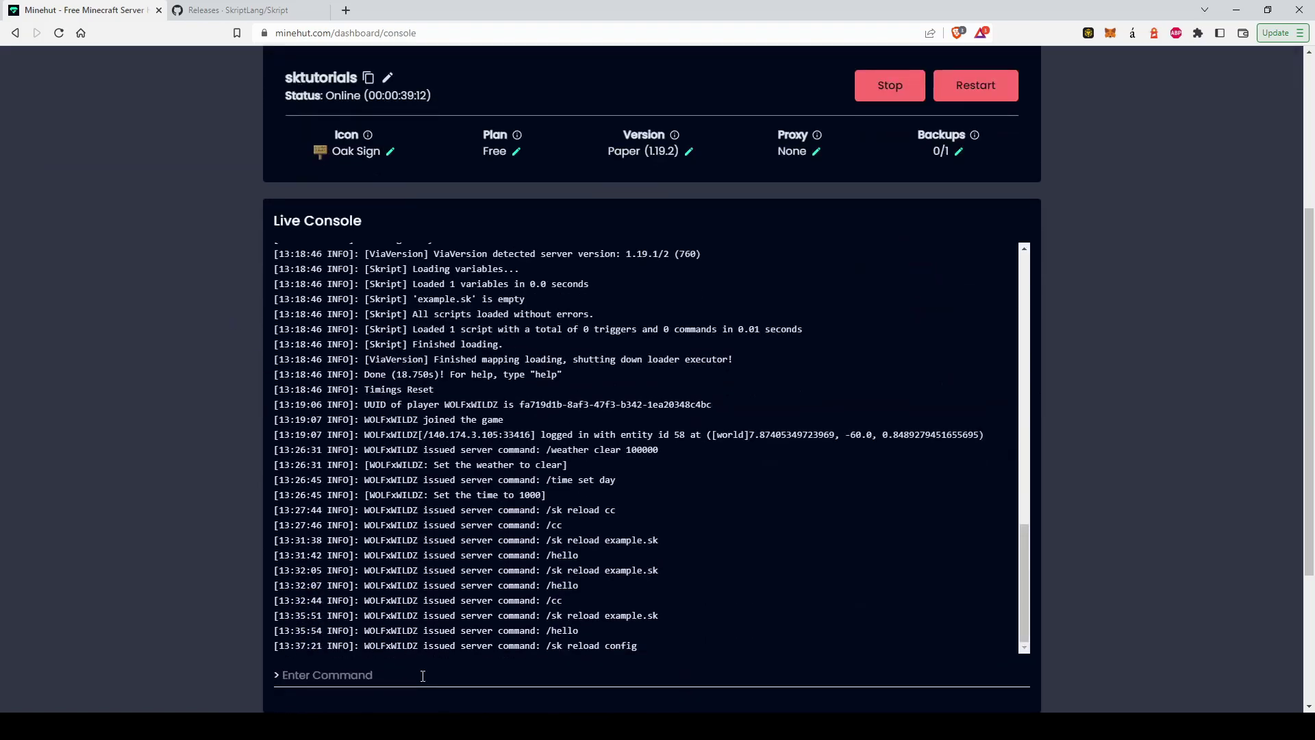
type("sk relo")
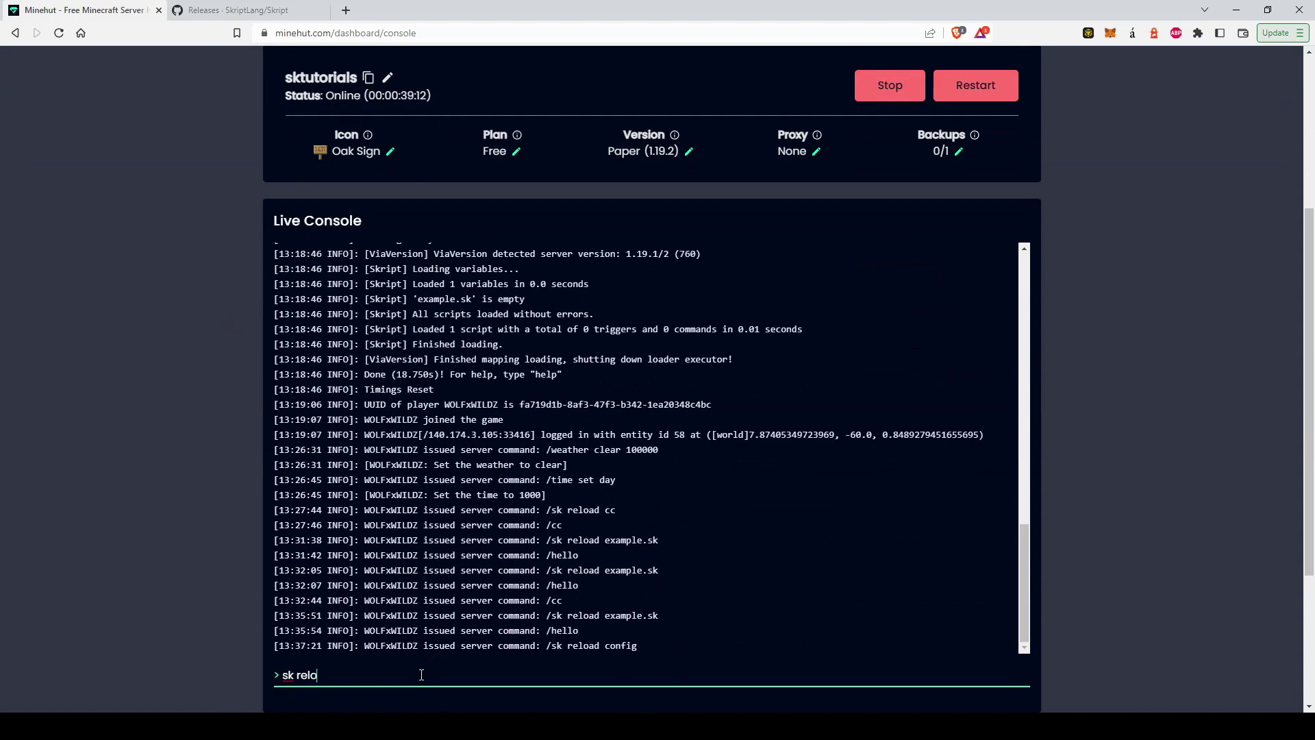
type("ad config")
key("Return")
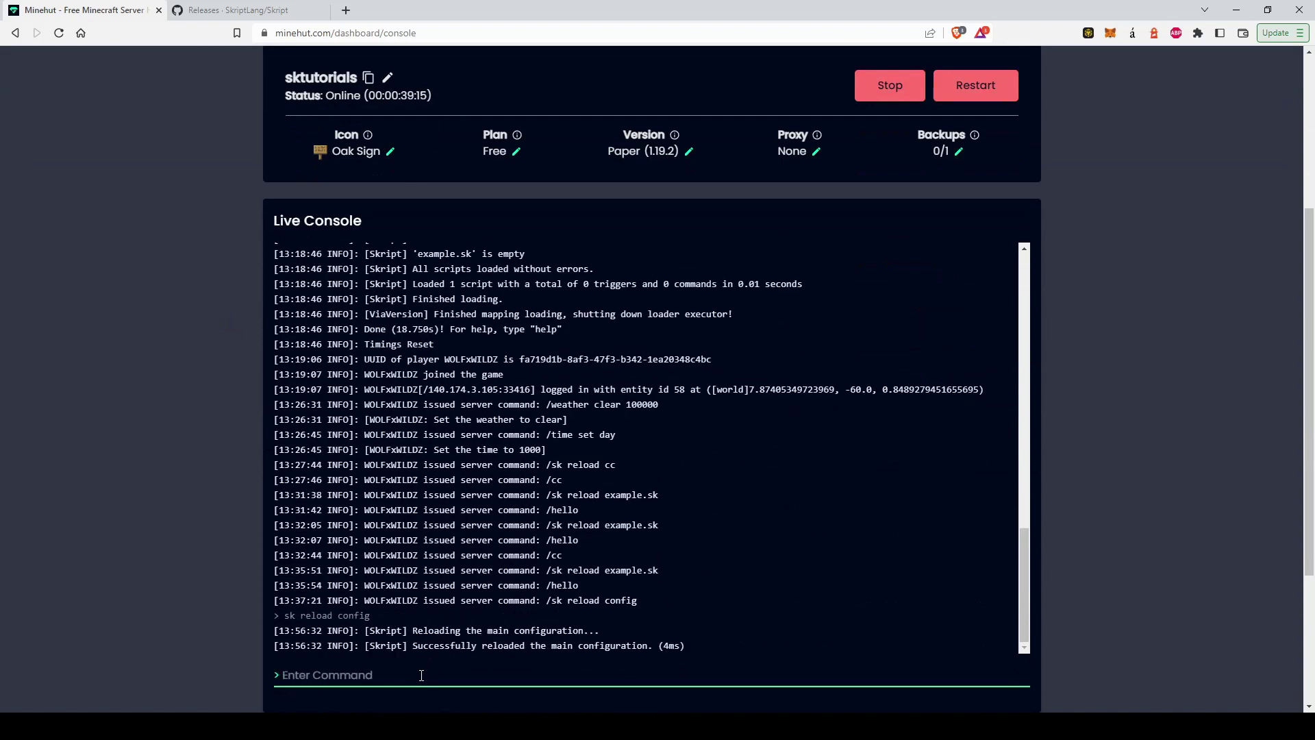
scroll(1182, 484, "up", 4)
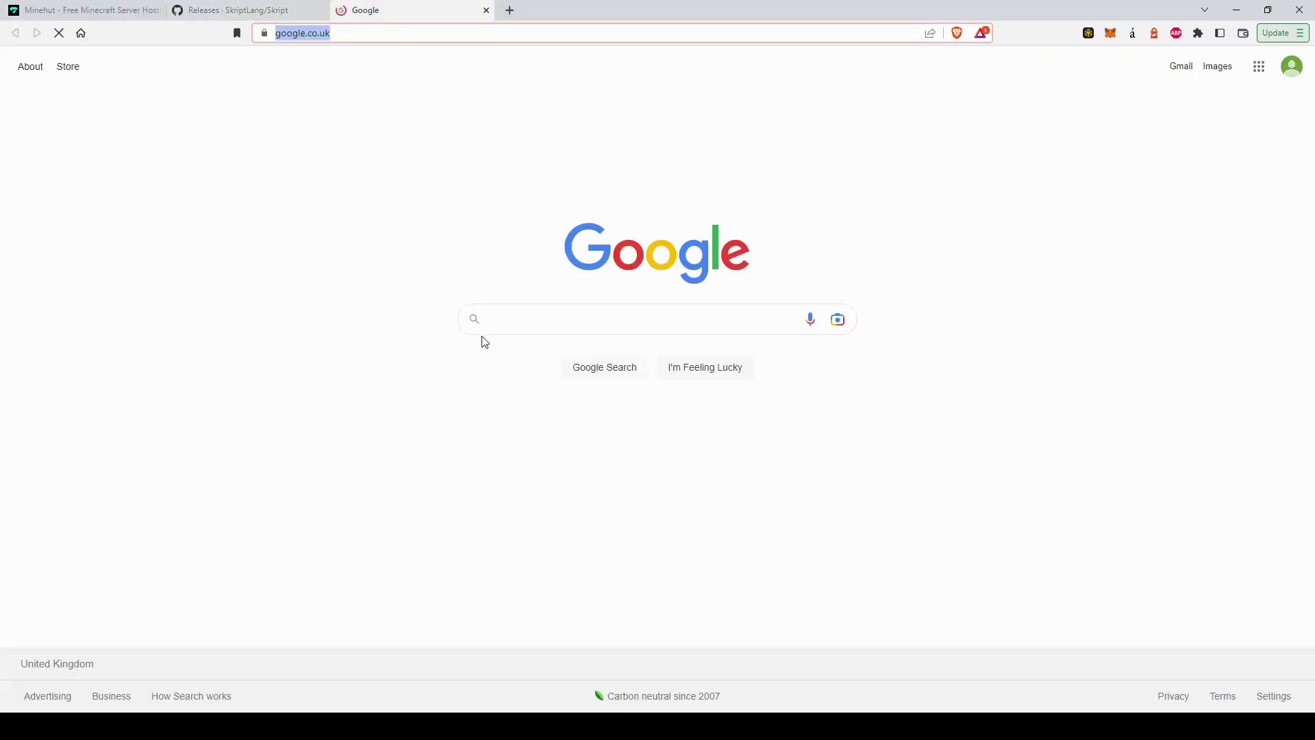
Step: Search Google for 'skript hub' and go to skripthub.net from the first result
type("skript hub")
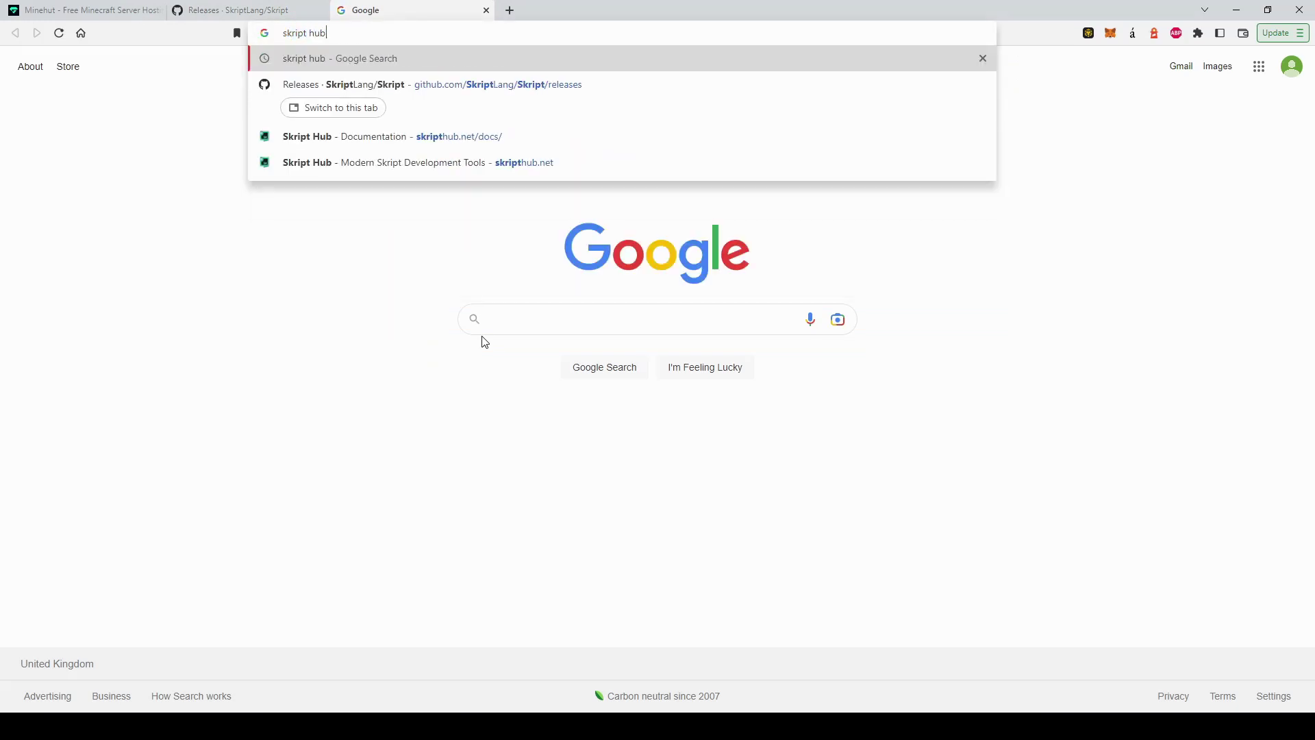
key("Return")
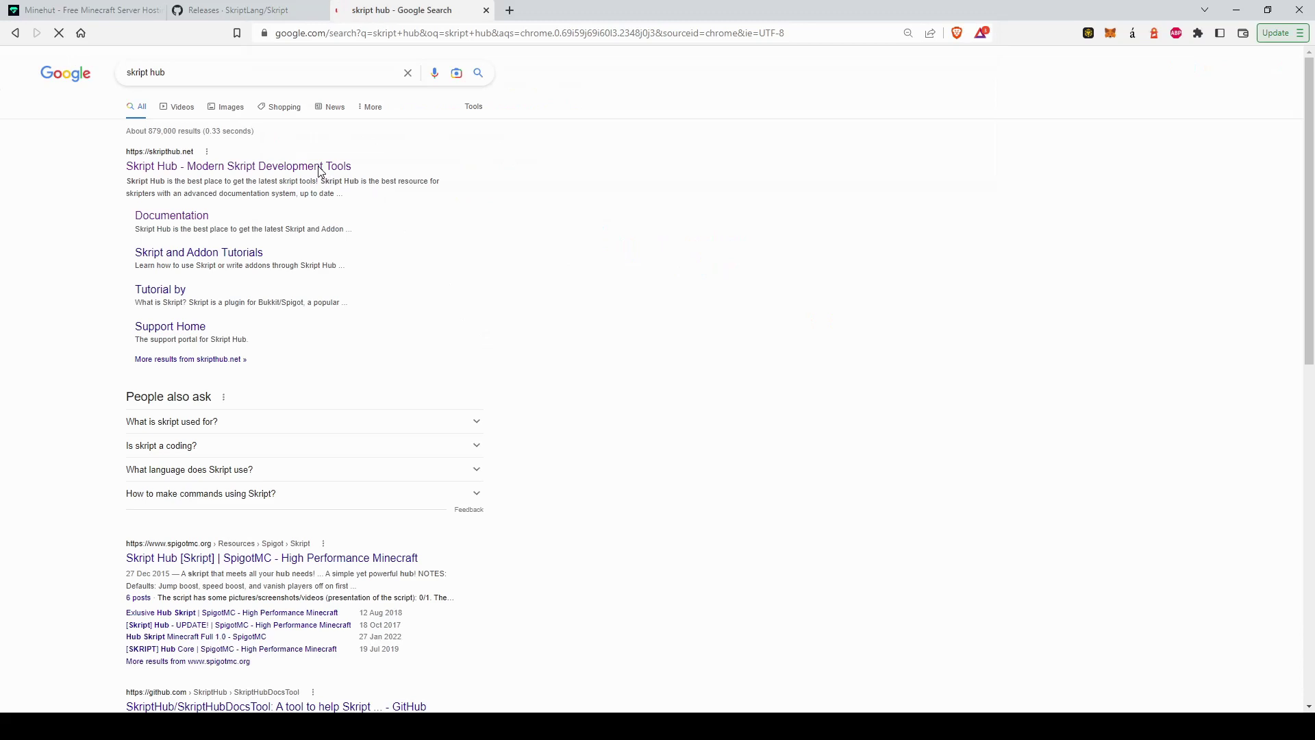
left_click(318, 168)
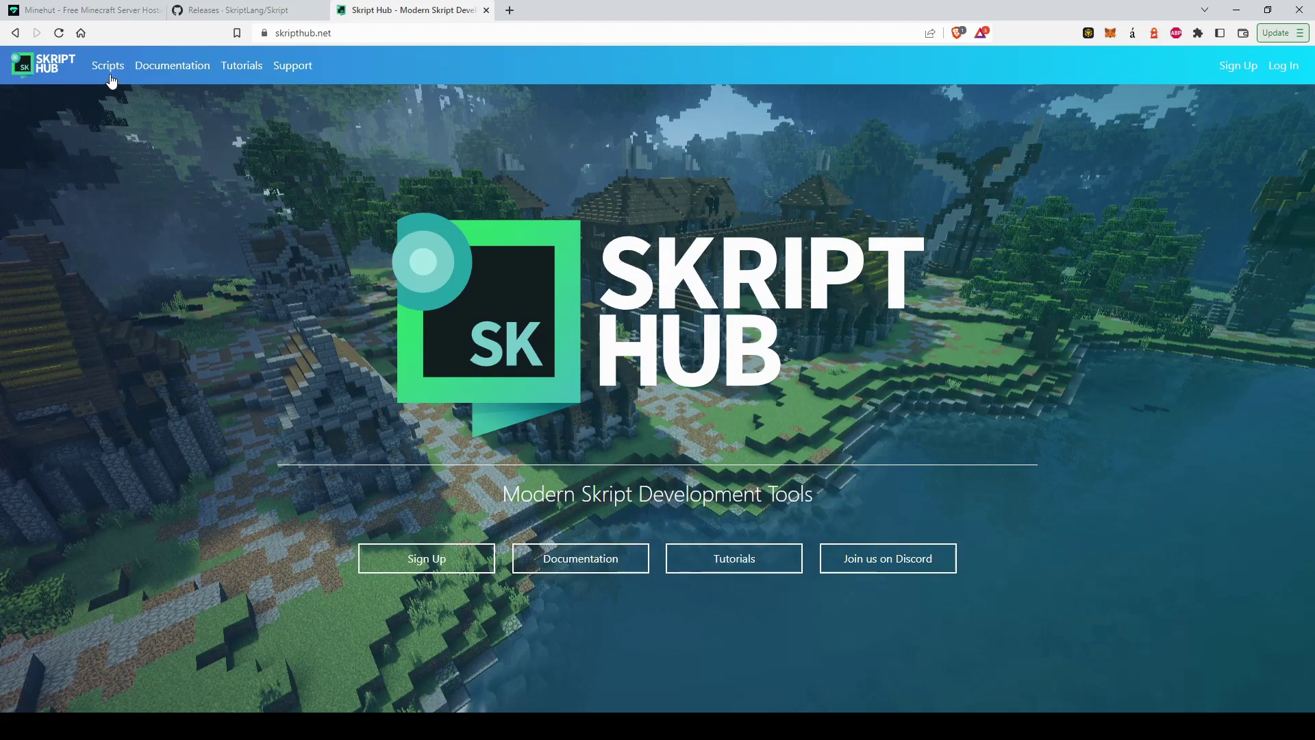
Step: Open Skript Hub's documentation, filter to core Skript syntax, and search for 'send'
left_click(173, 66)
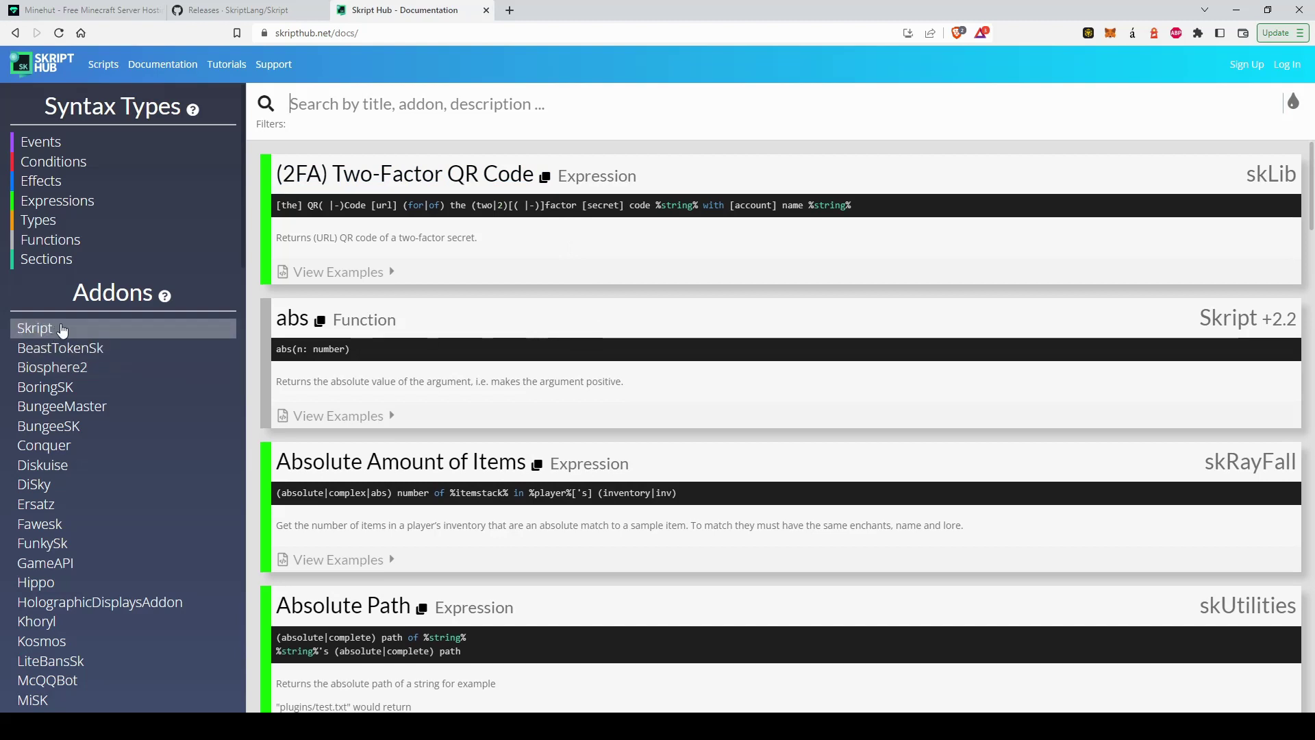
left_click(66, 328)
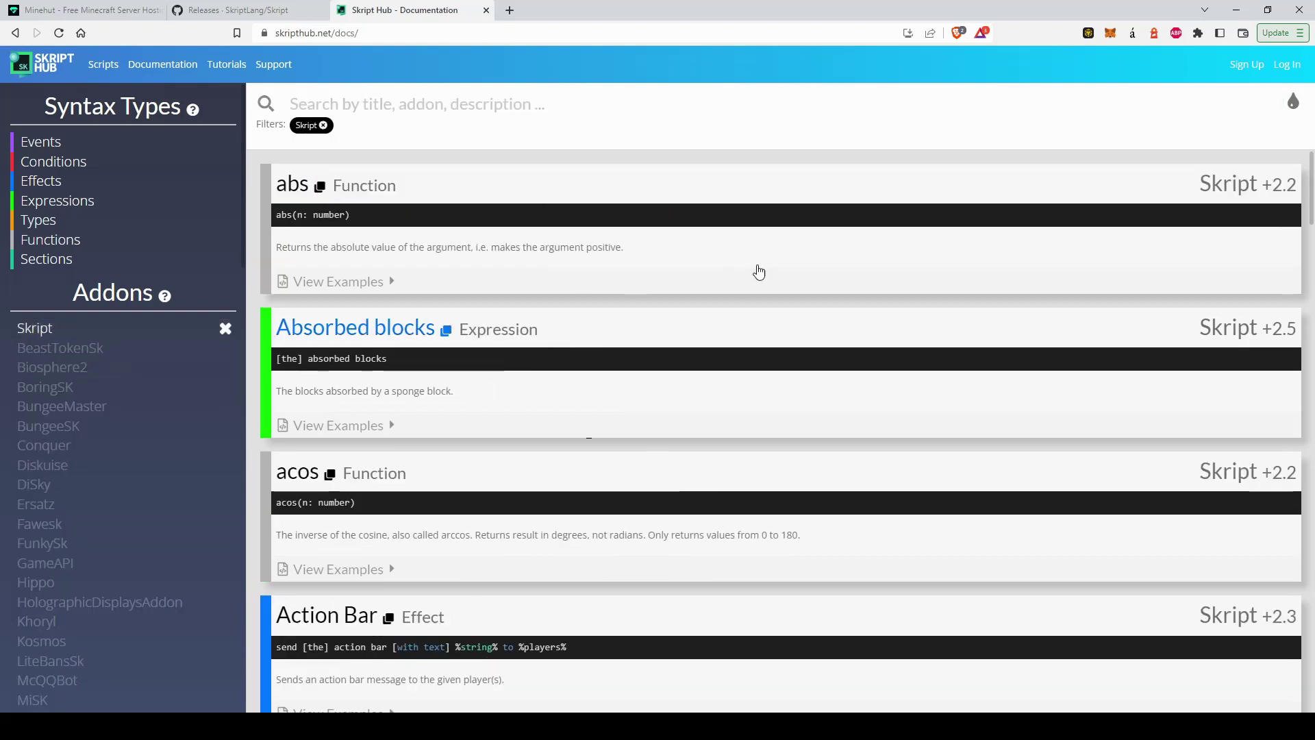
left_click(499, 107)
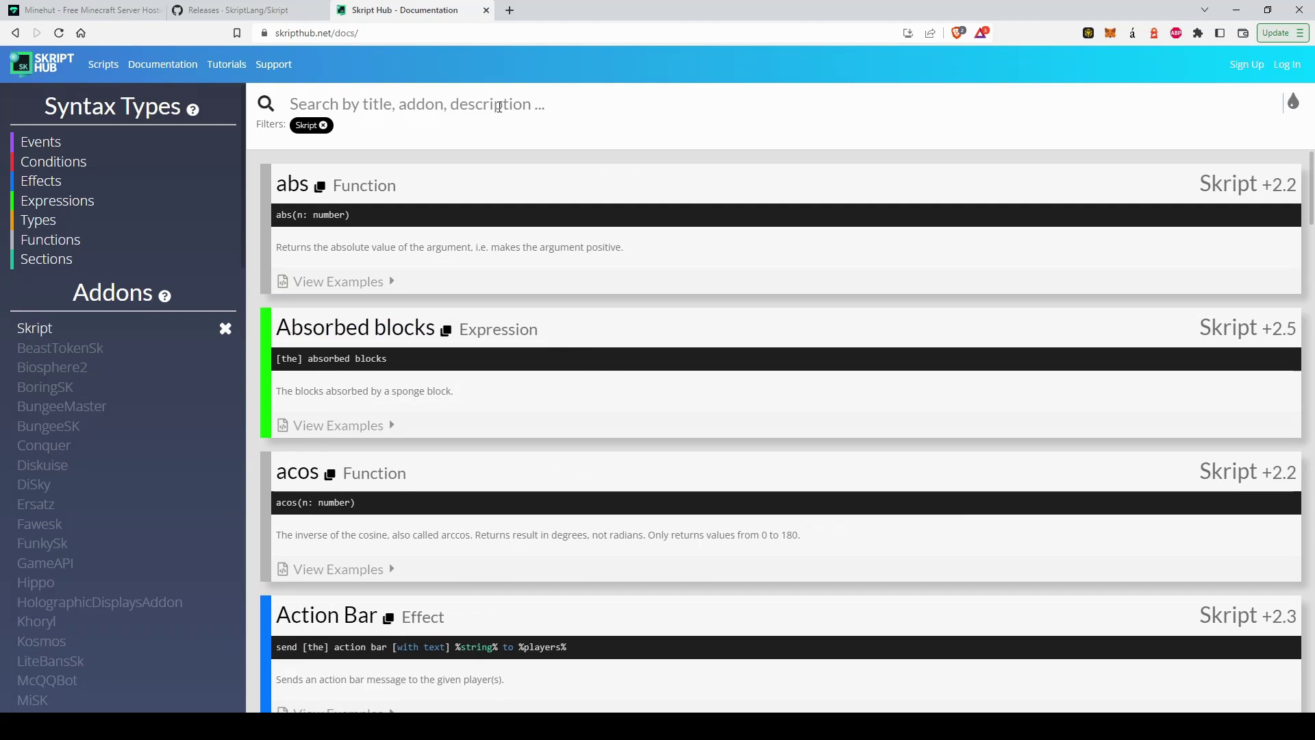
type("send")
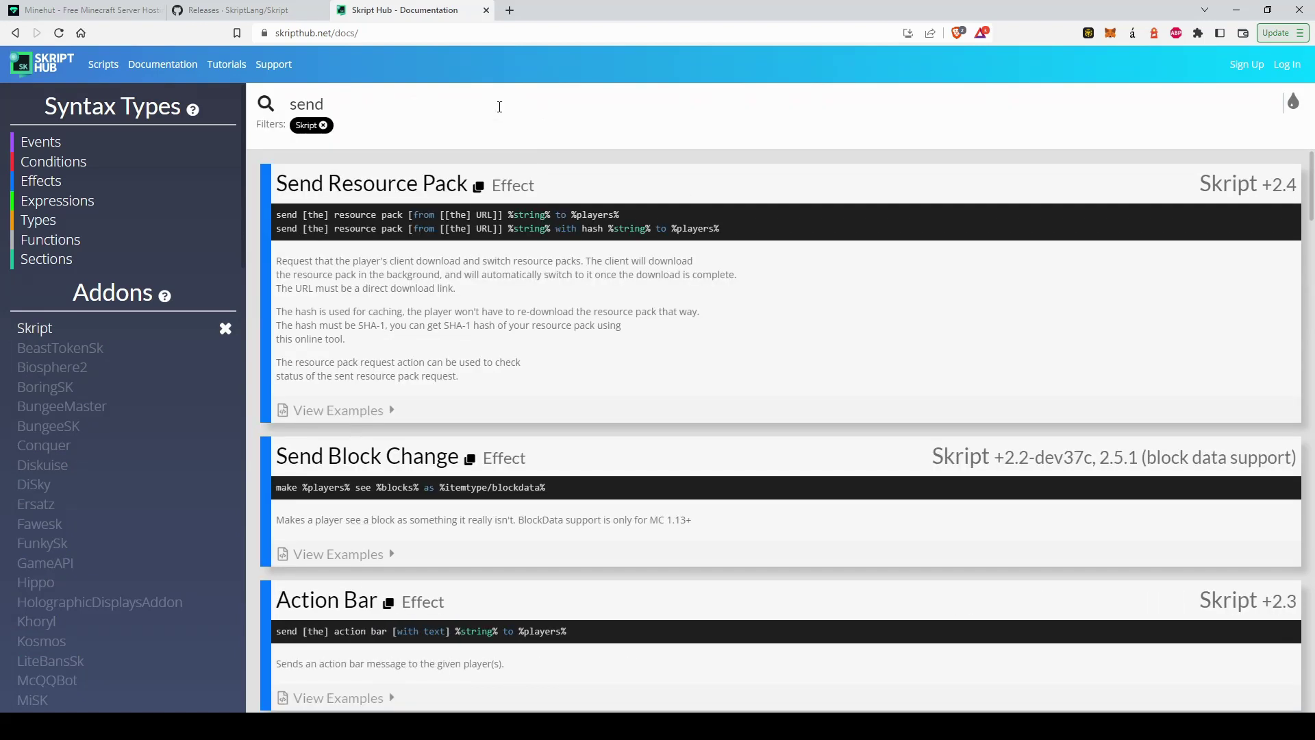
Step: Expand and inspect the Message effect's example code
scroll(476, 428, "down", 2)
scroll(463, 429, "down", 2)
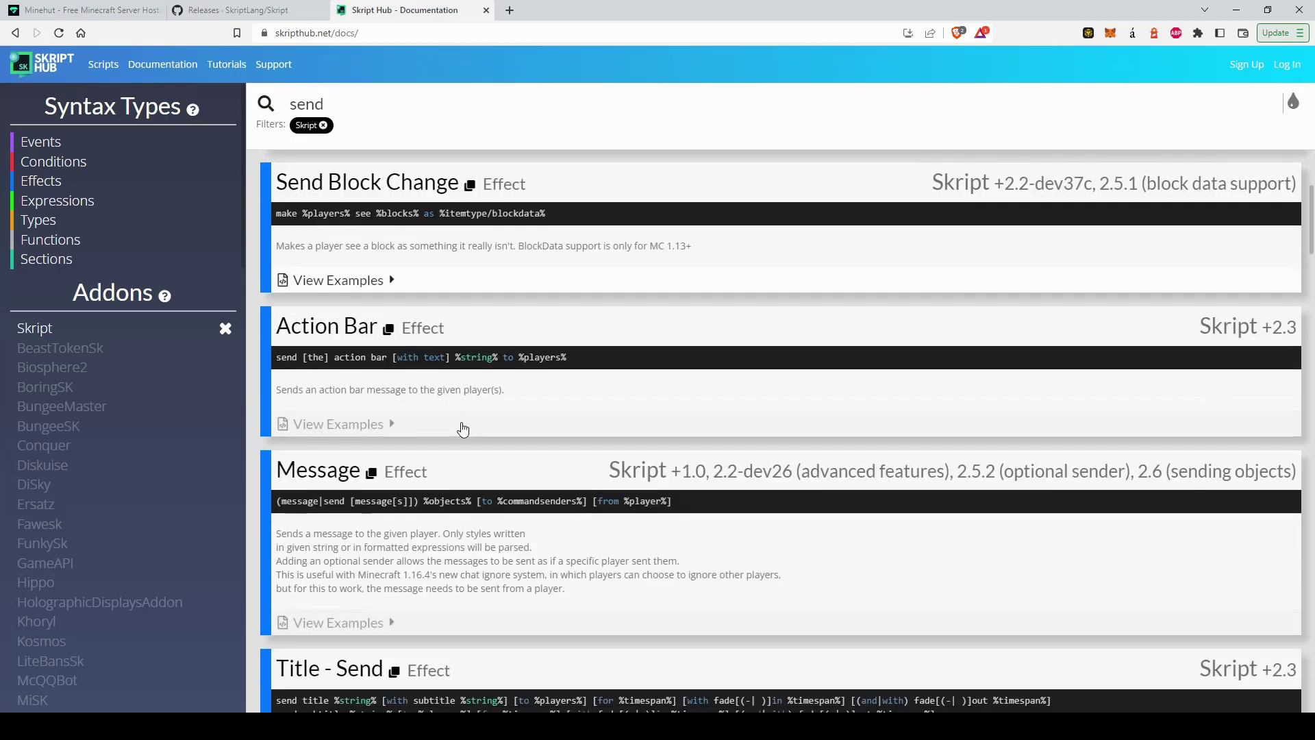
scroll(461, 445, "down", 2)
left_click(369, 482)
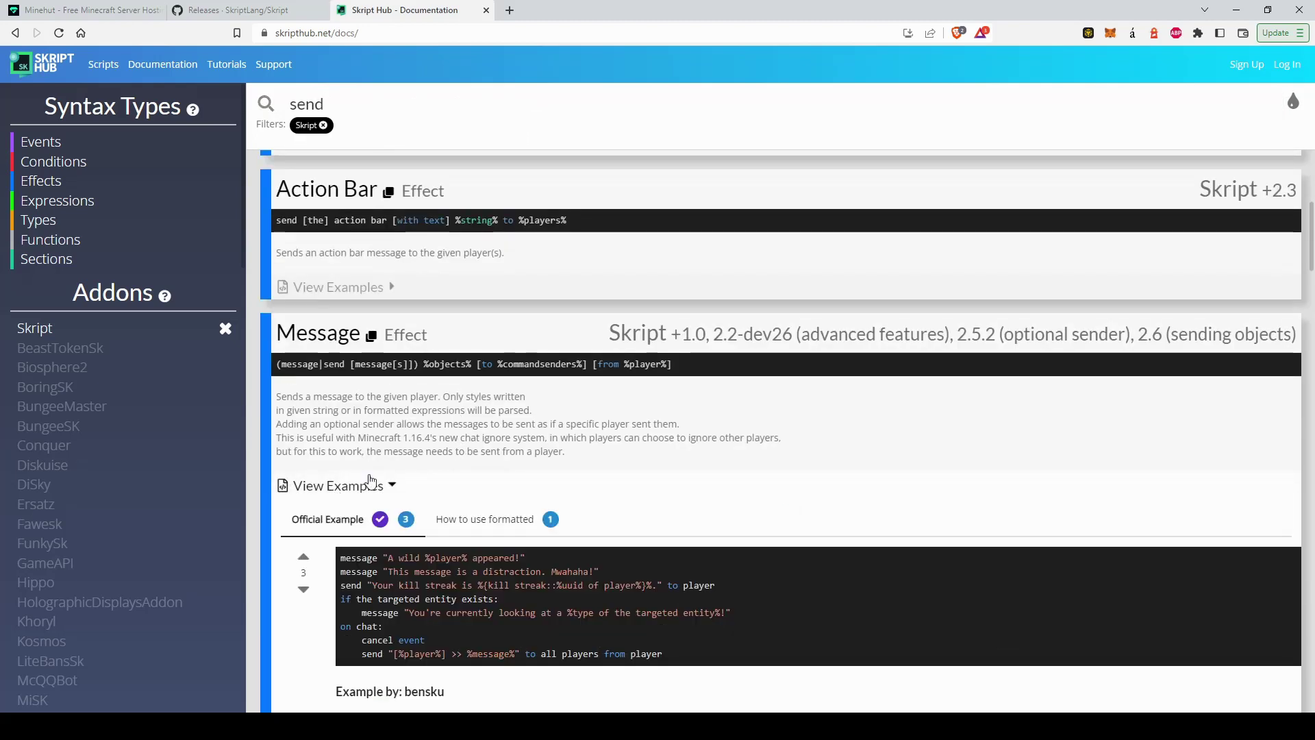
scroll(370, 479, "down", 2)
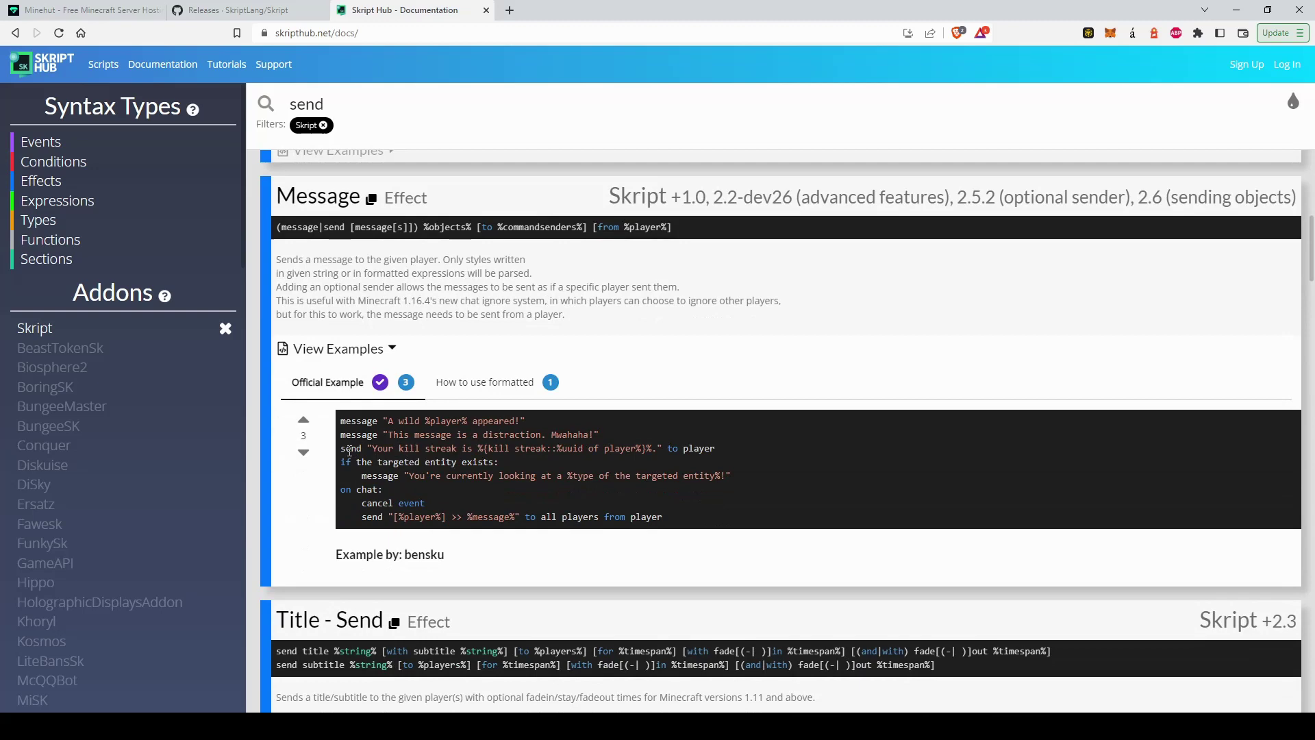
left_click_drag(340, 449, 729, 458)
left_click(761, 461)
scroll(753, 492, "up", 4)
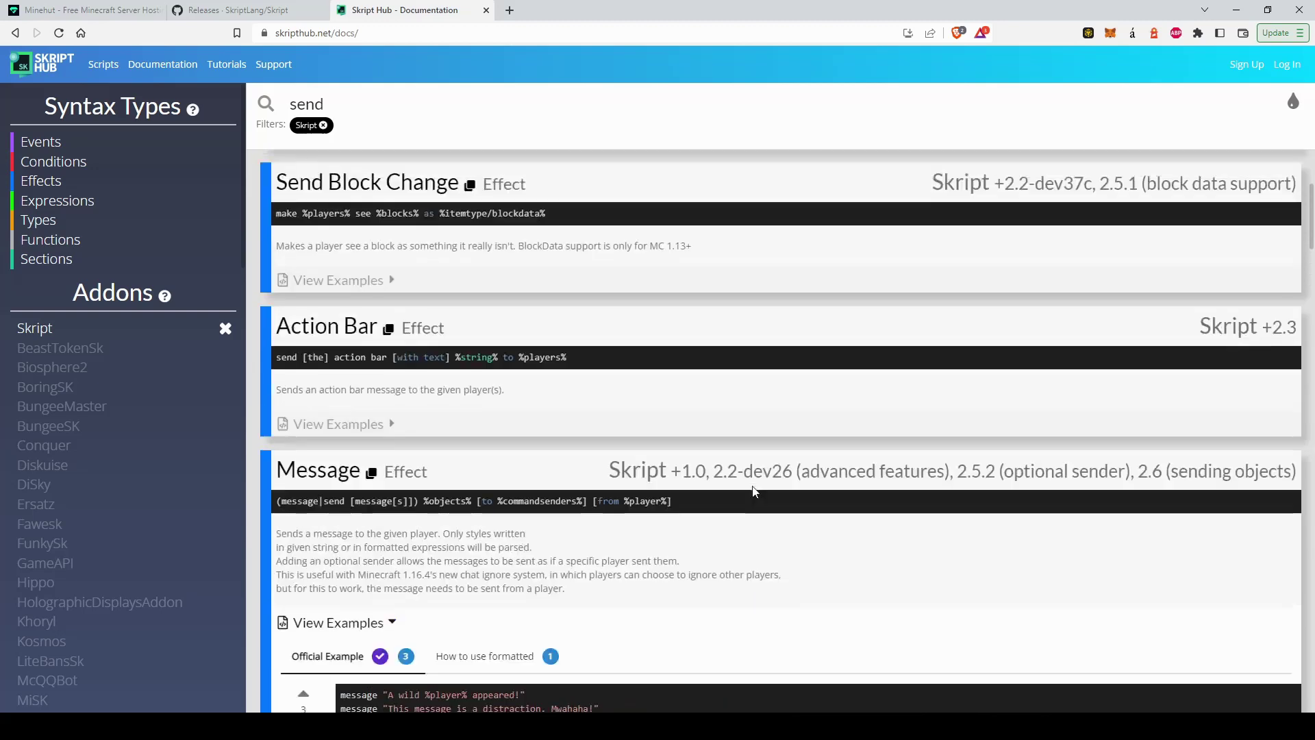
key("ctrl+t")
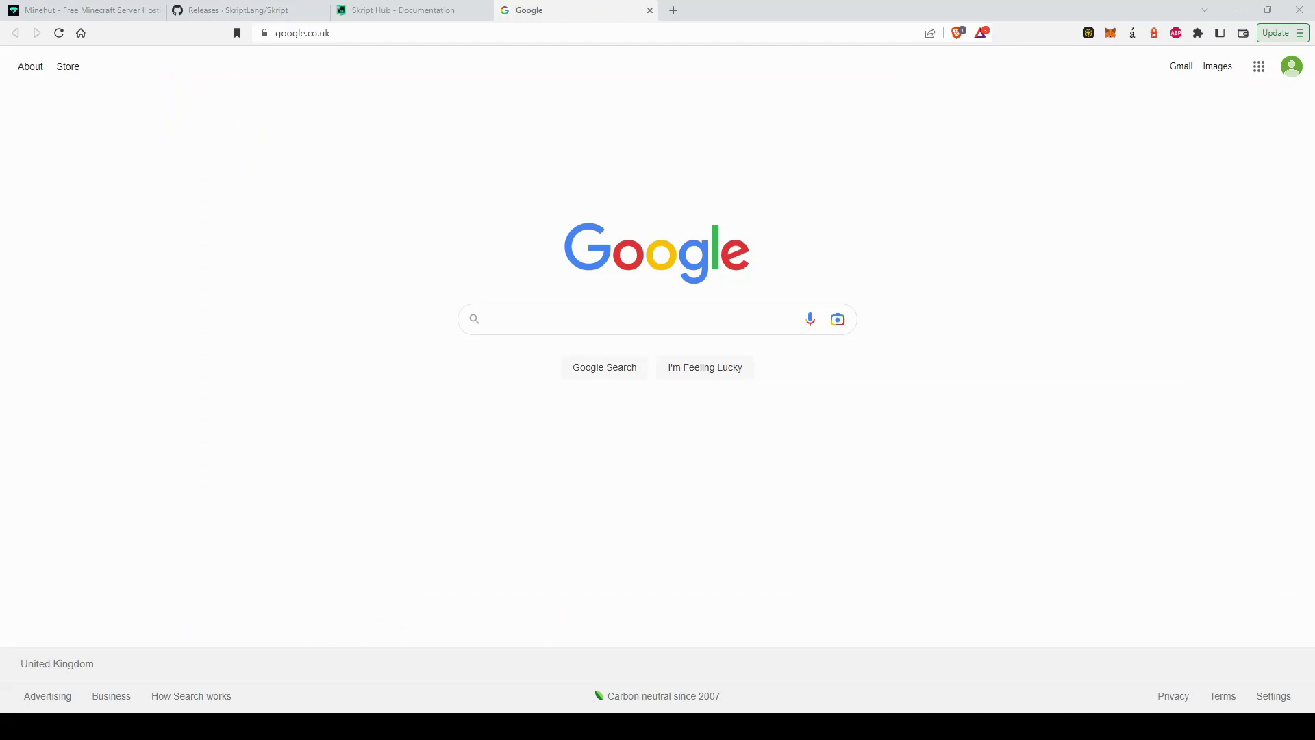
Step: Search Google for 'minecraft spigot skript'
left_click(525, 318)
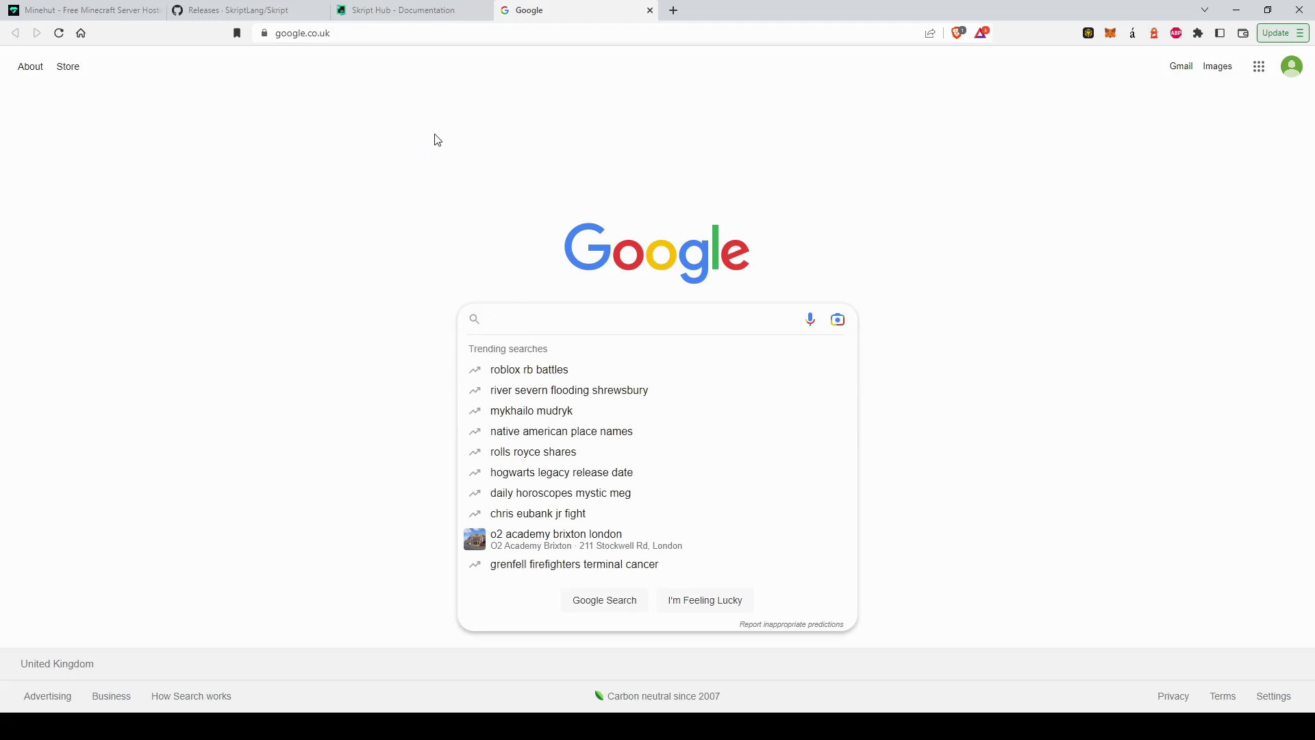
type("minecra")
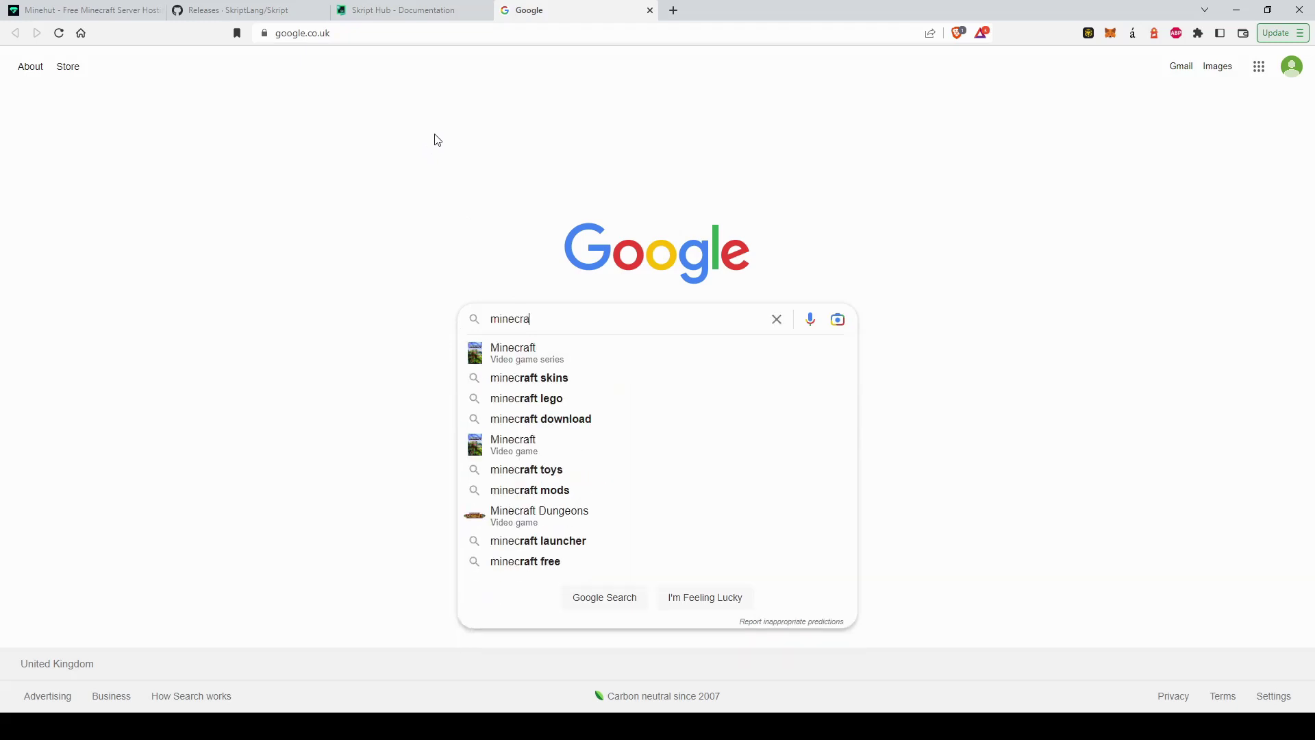
type("ft spigot ")
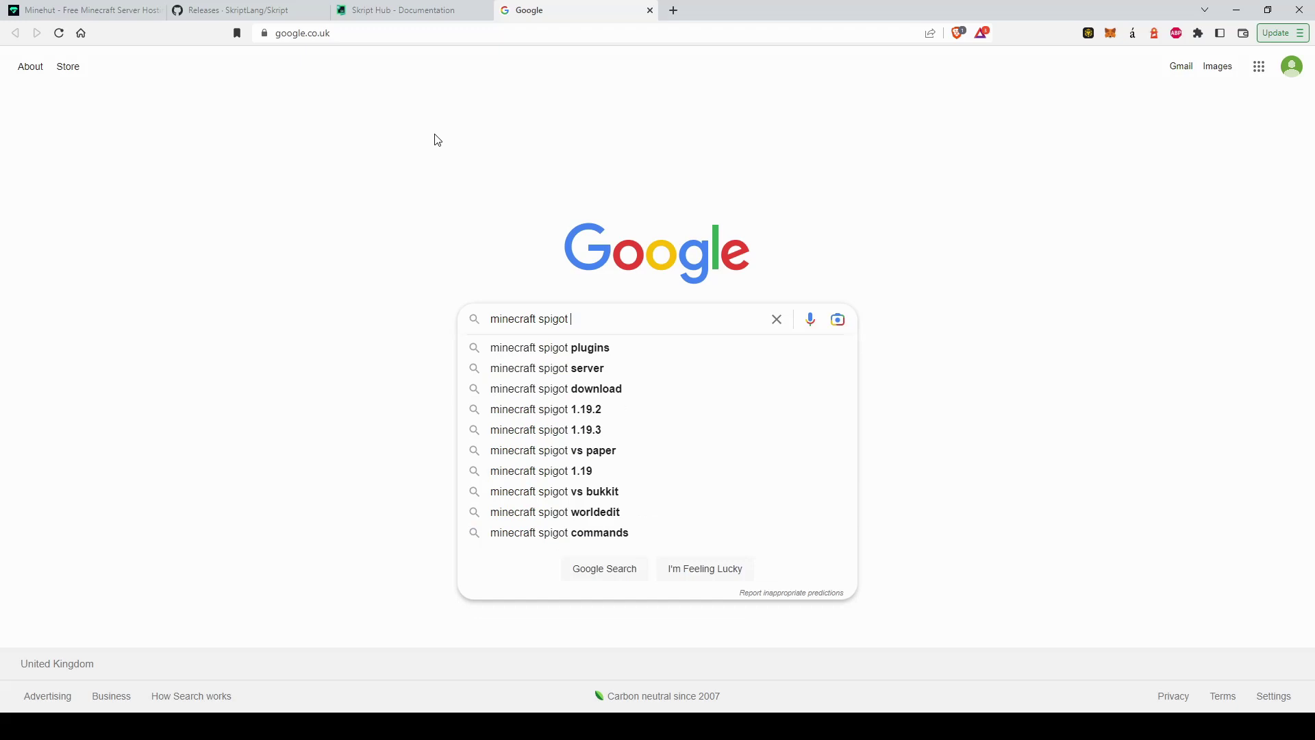
type("skript")
key("Return")
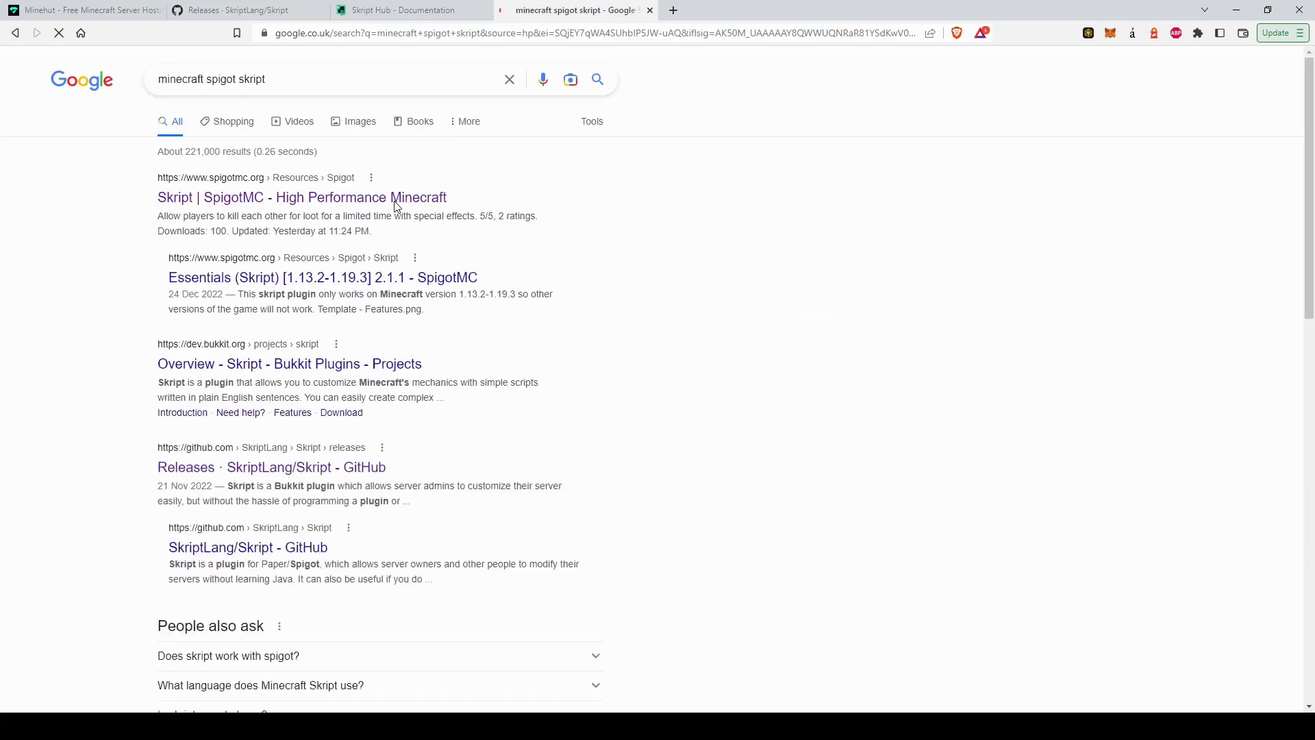
Step: Go to SpigotMC's Skript resources, open the Purge [Skript] 1.5 page, and start its download
left_click(397, 199)
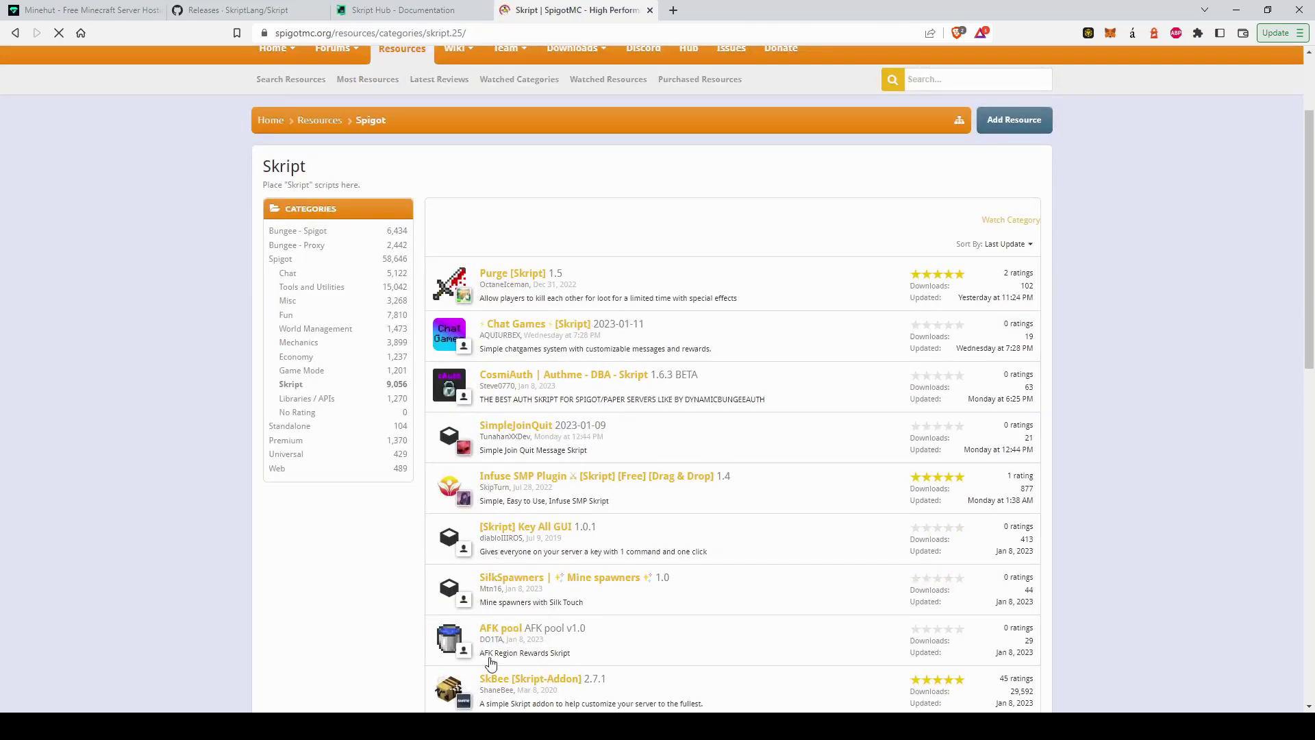
left_click(502, 273)
scroll(500, 278, "down", 4)
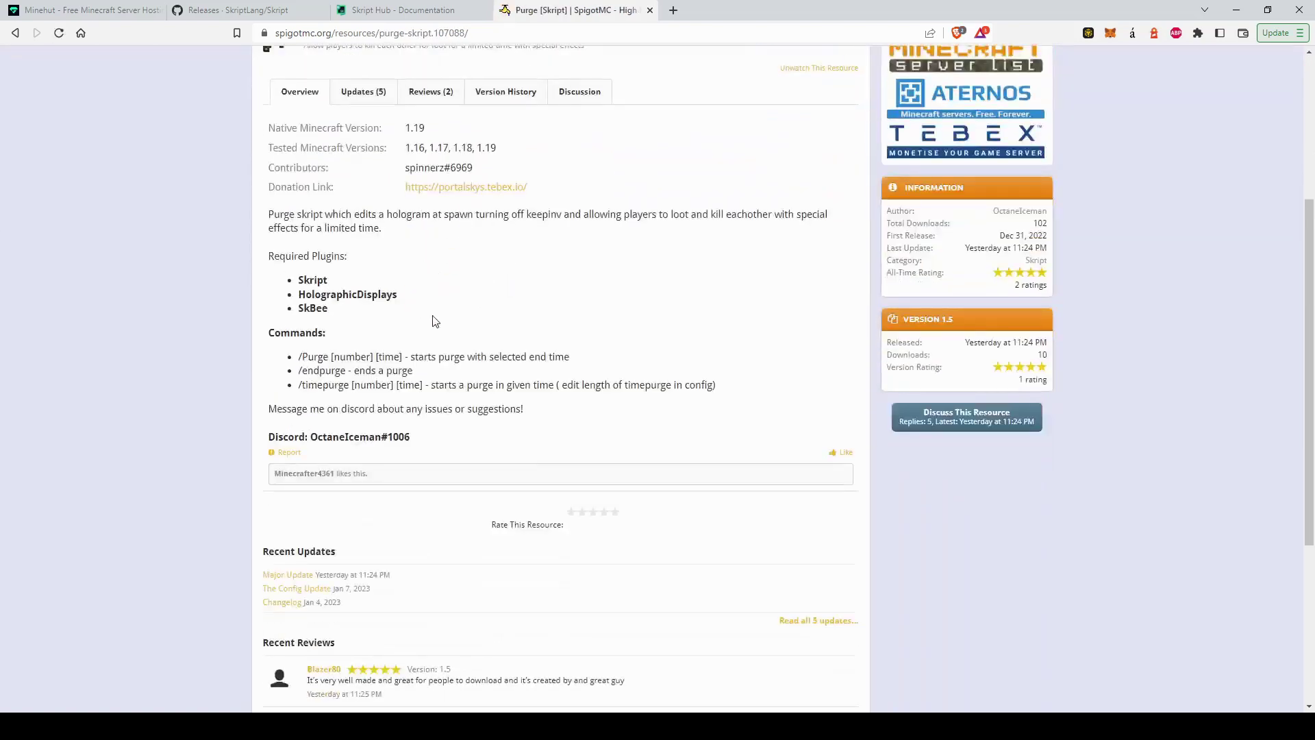
scroll(745, 326, "up", 2)
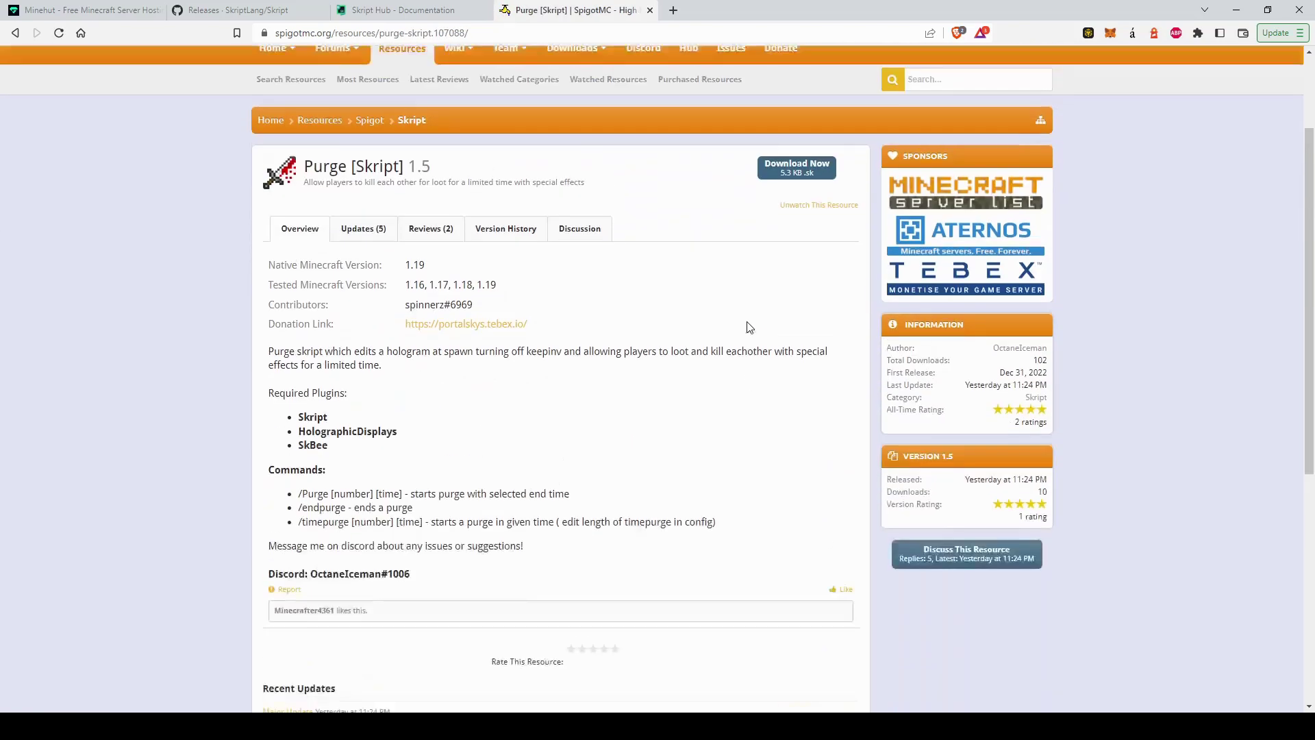
left_click(789, 175)
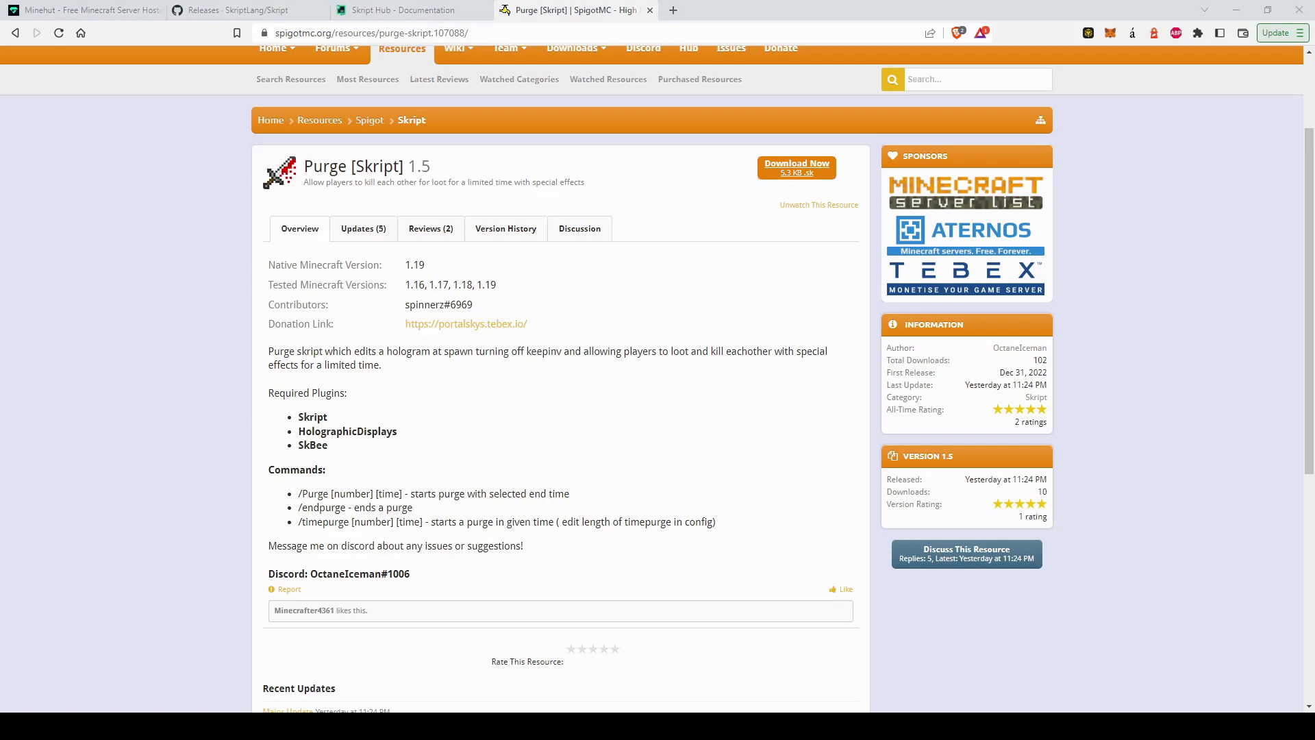